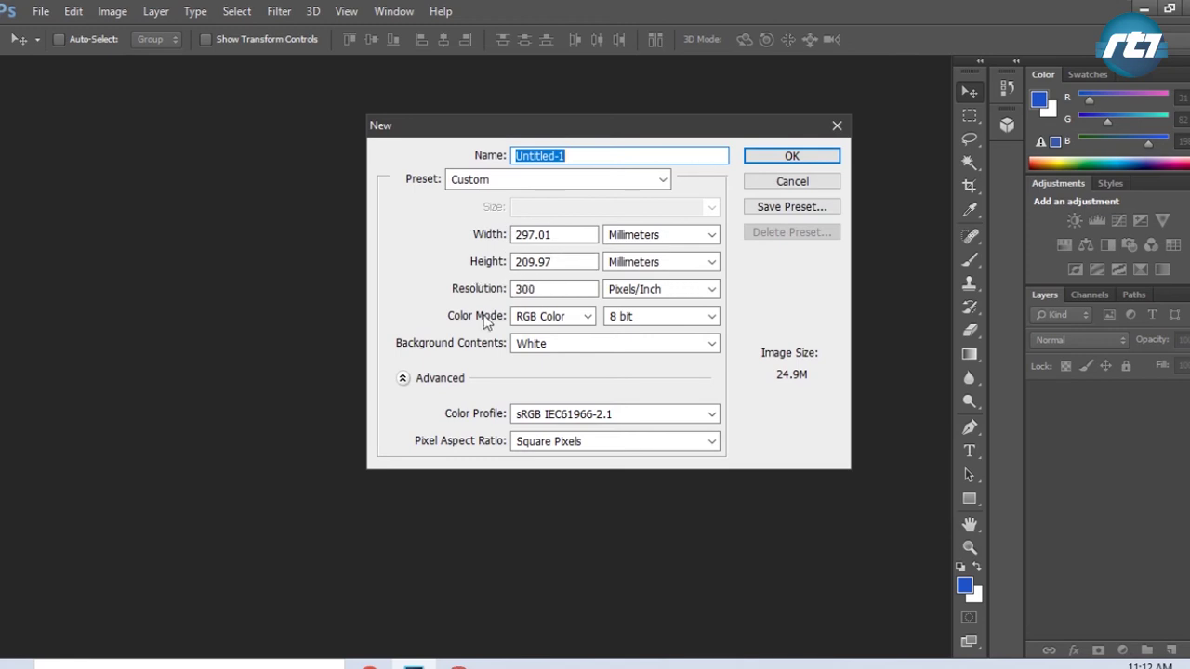
Create a white 297.01 × 209.97 mm, 300 pixels/inch RGB document
click(766, 156)
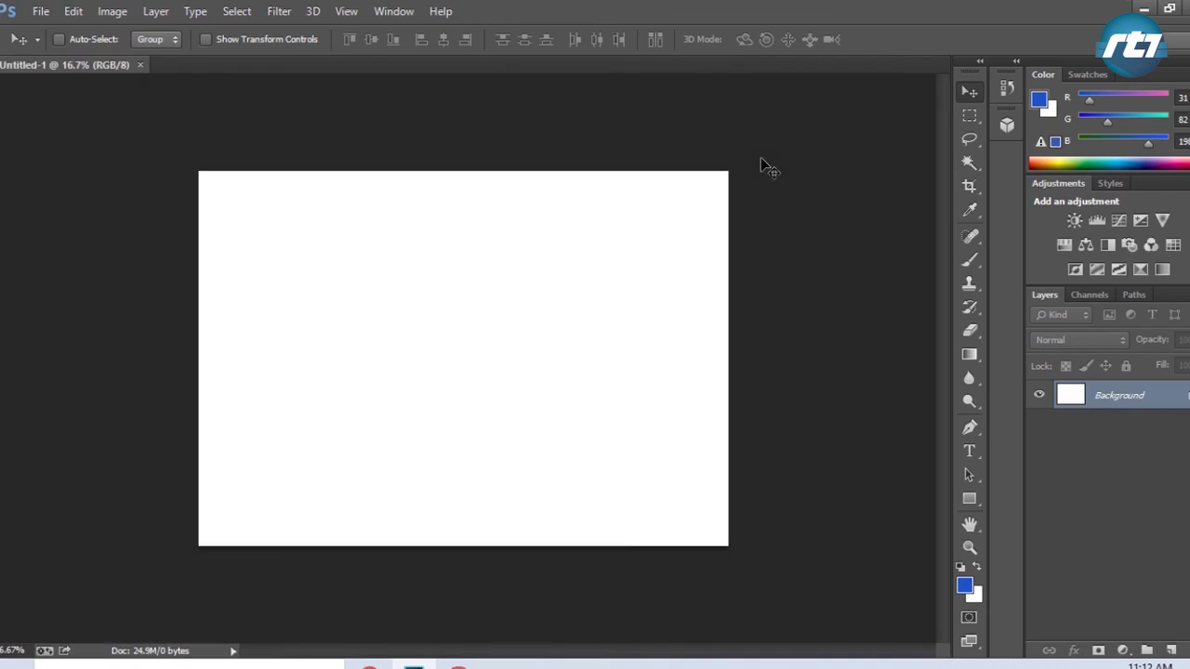
Zoom in and add a text layer reading DIFUSHA on the canvas
key(ctrl+plus)
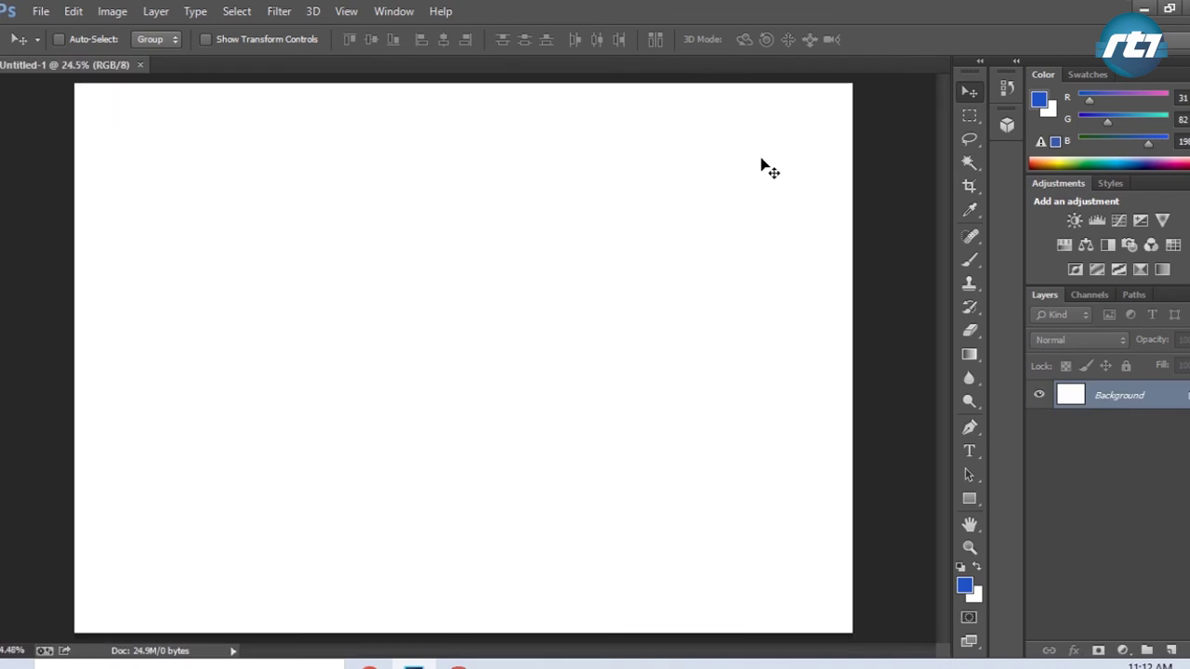
click(969, 451)
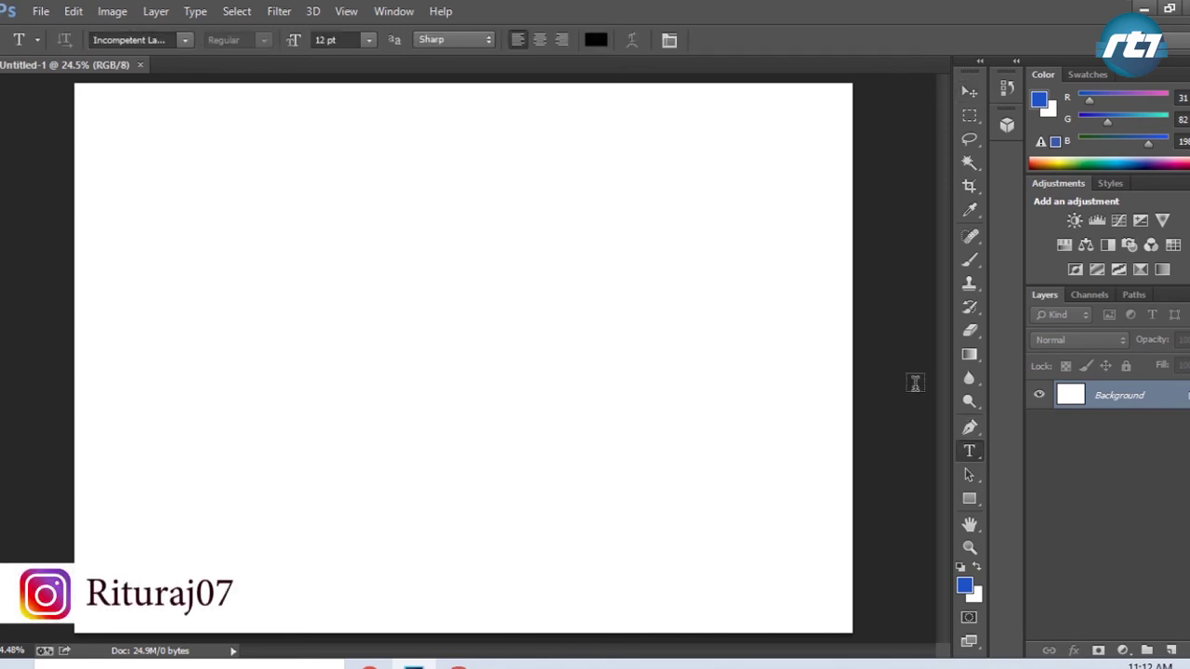
click(205, 376)
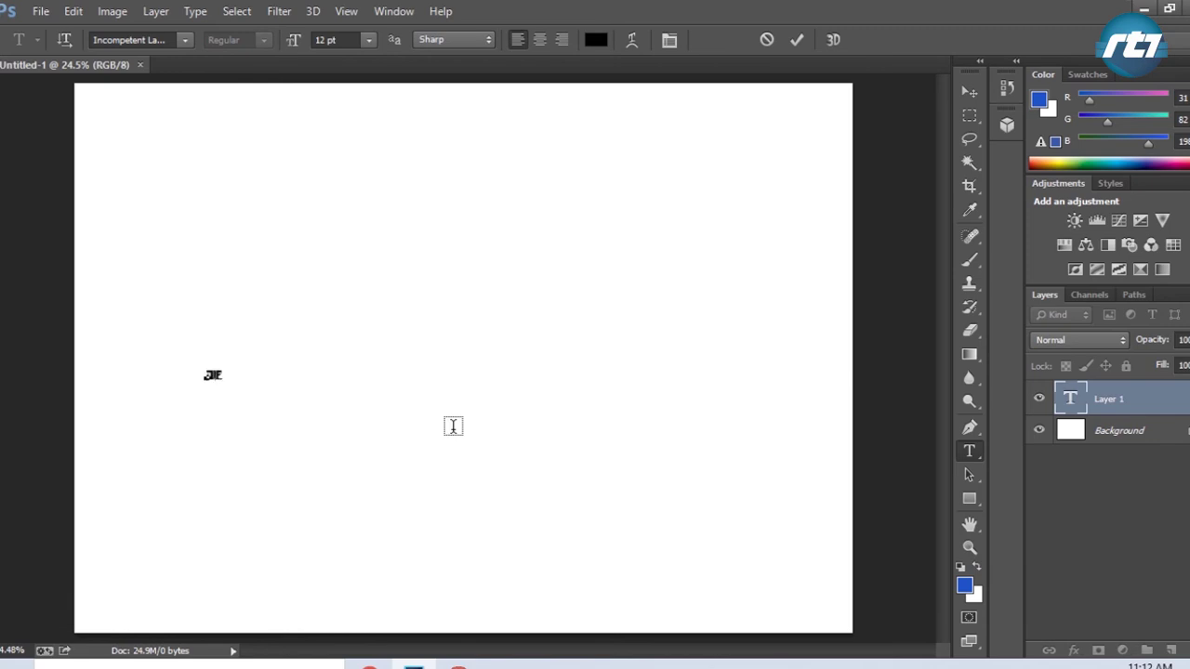
text(DIFUSHA)
click(962, 93)
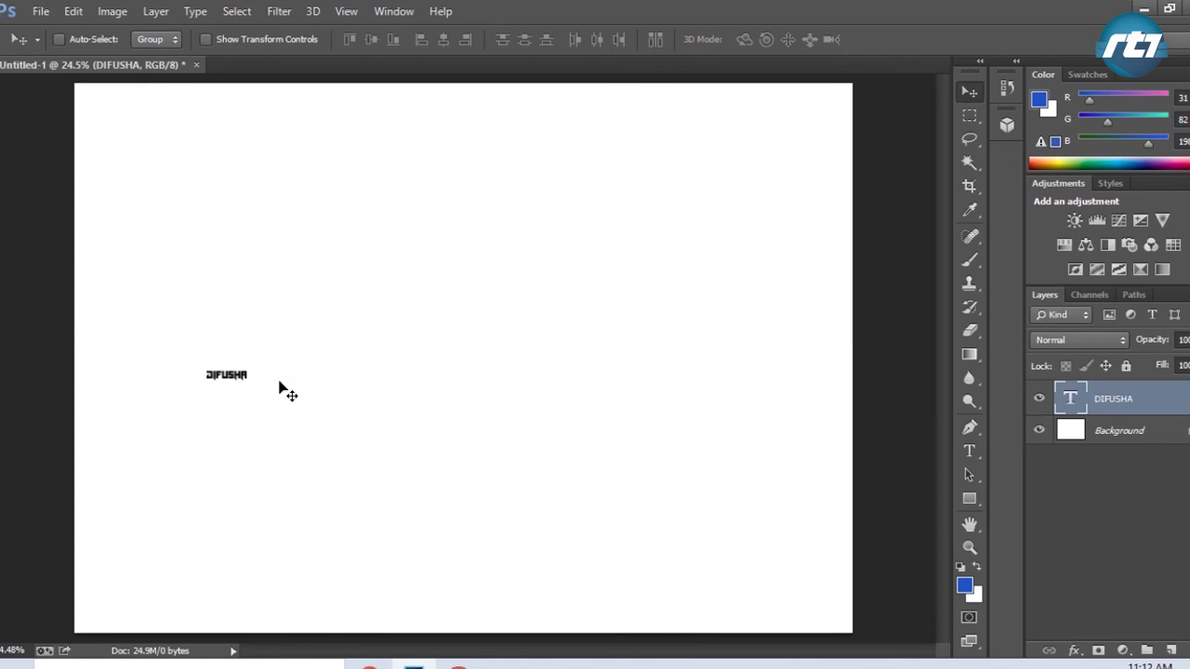
Scale the DIFUSHA text up proportionally and centre it on the page
key(ctrl+t)
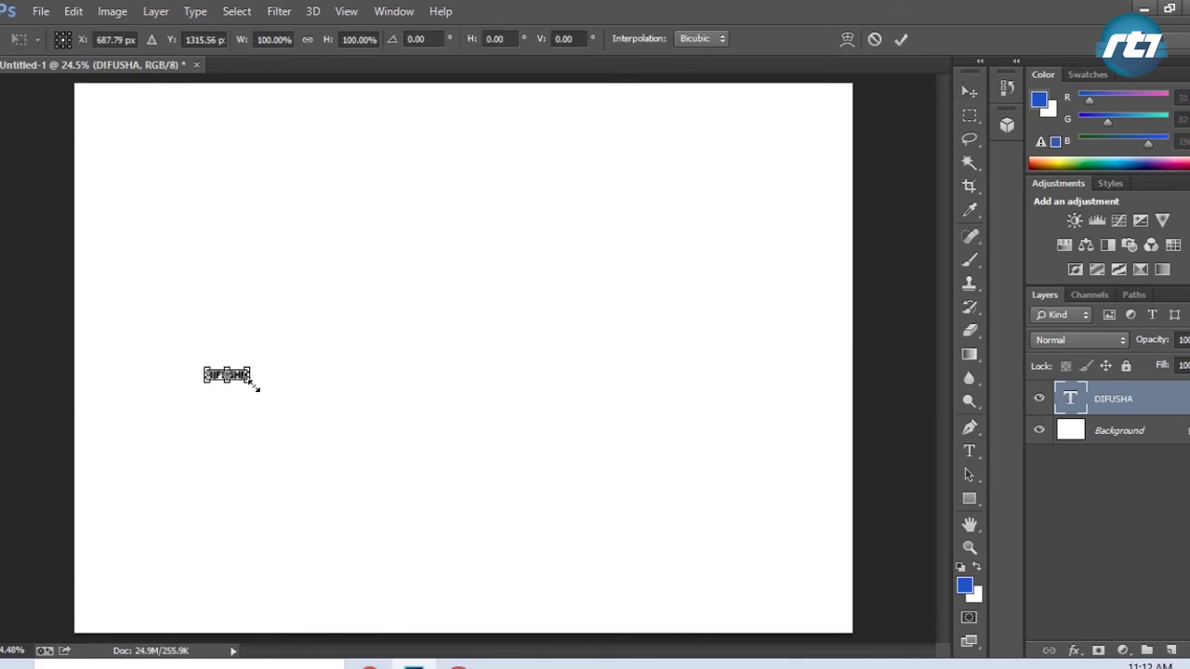
drag(249, 384, 755, 640)
key(Return)
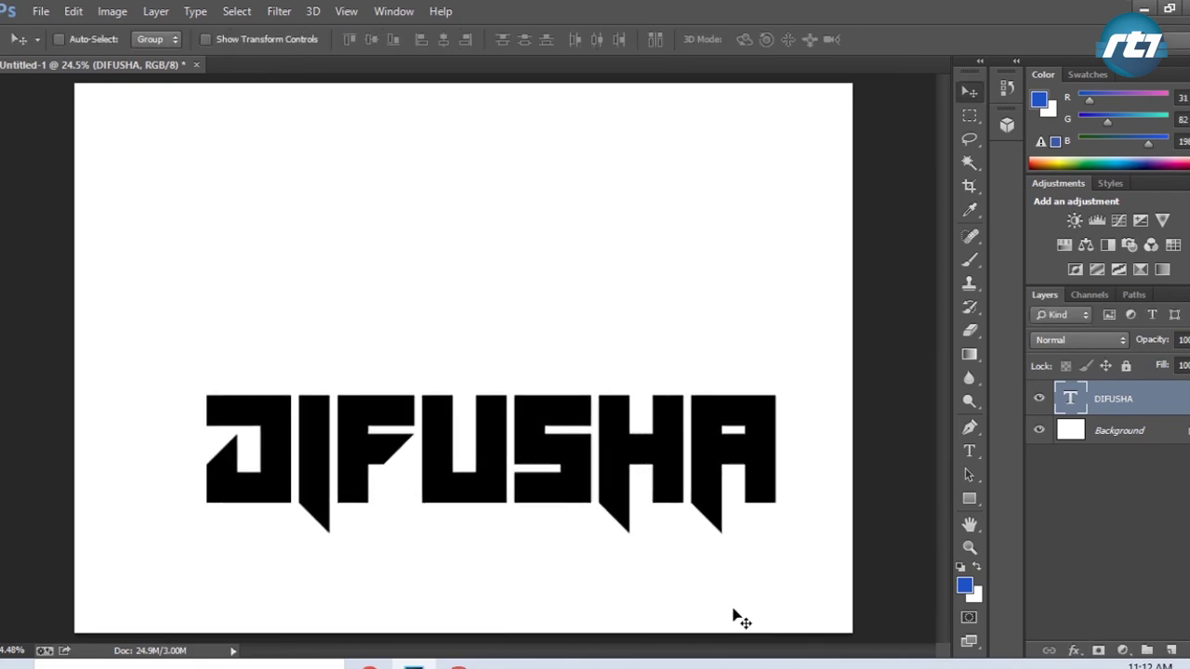
drag(670, 420, 635, 389)
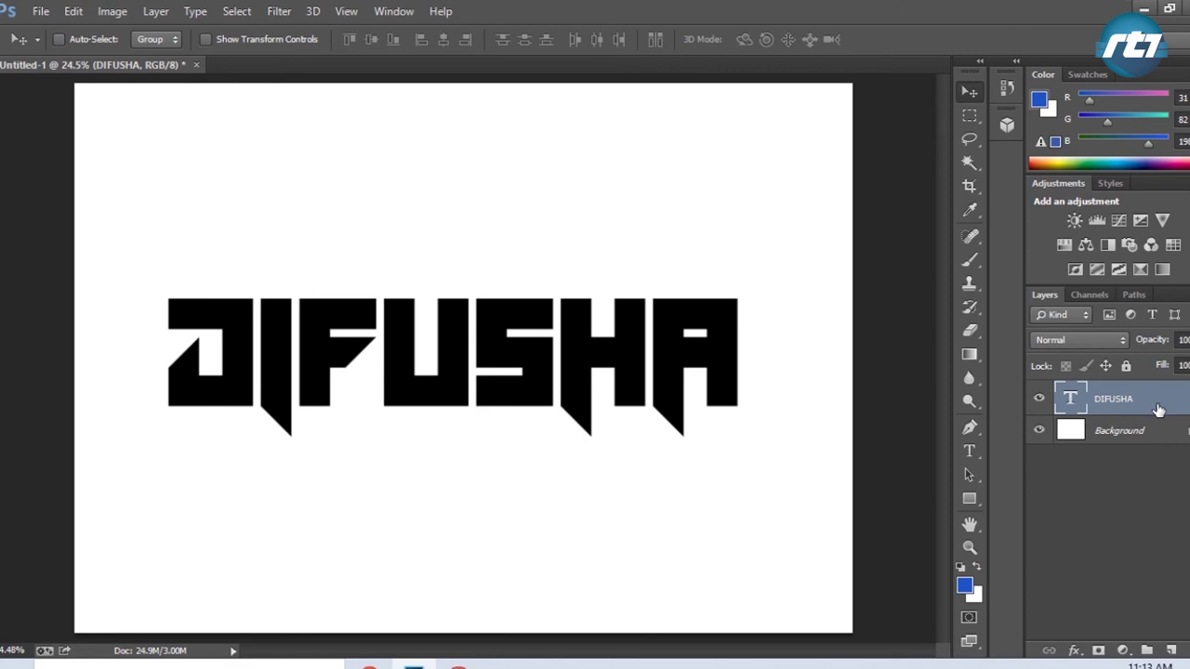
Rasterize the DIFUSHA type and set up a black 45 px, 100% hardness round brush
right_click(1126, 409)
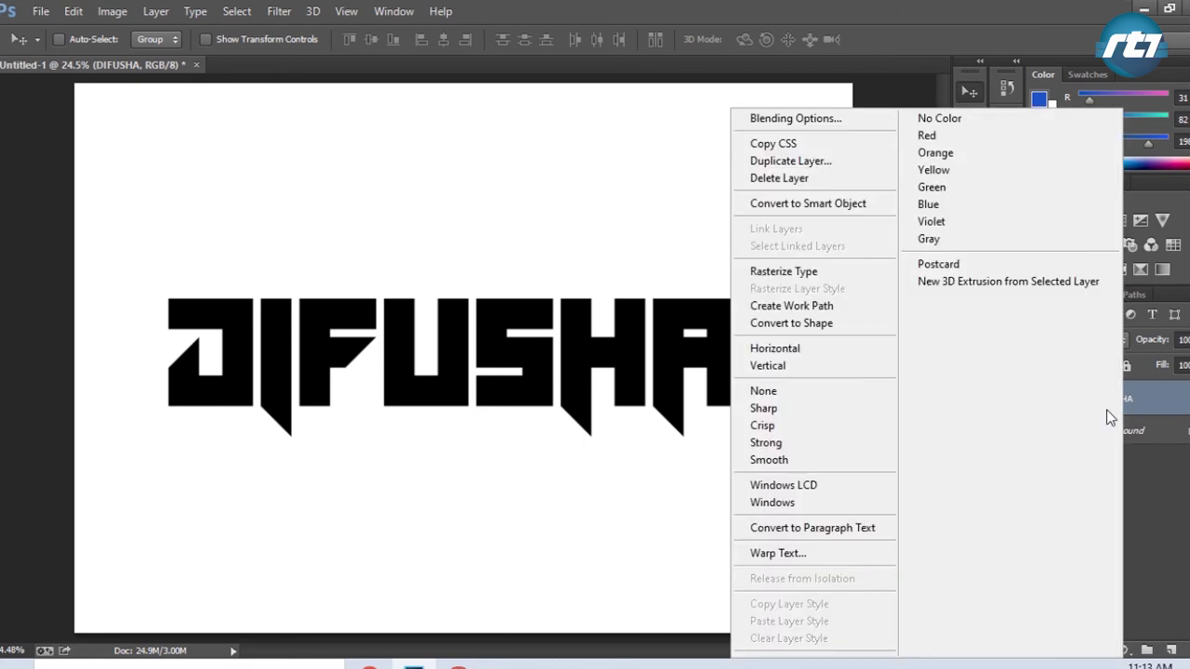
click(815, 281)
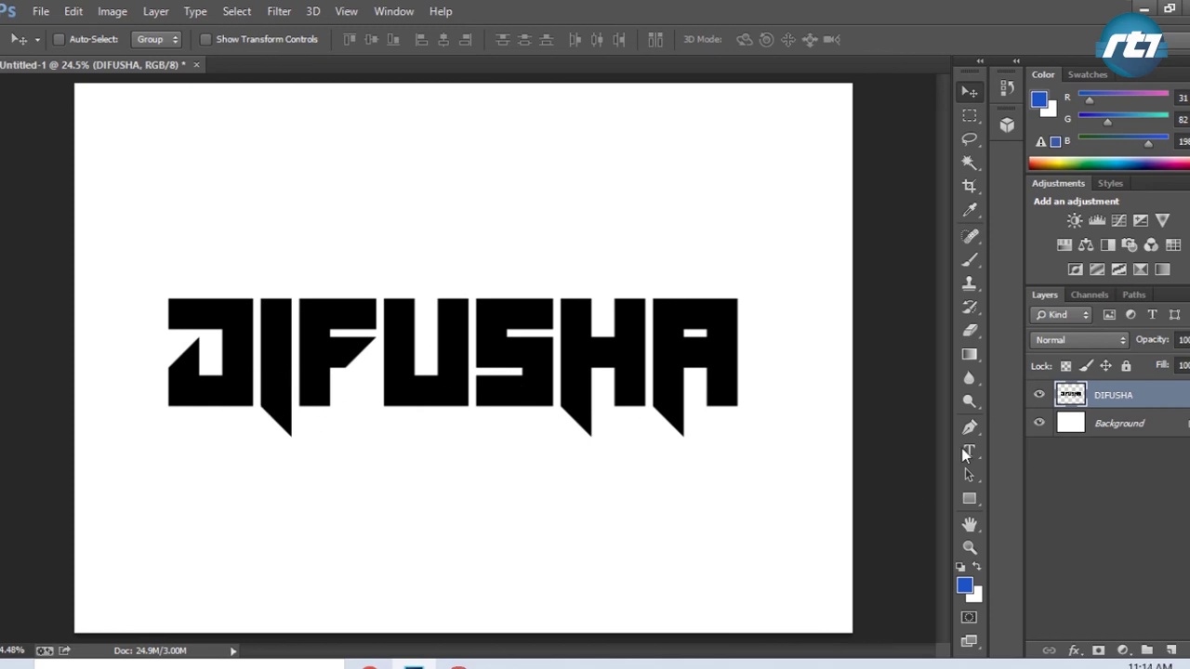
click(971, 263)
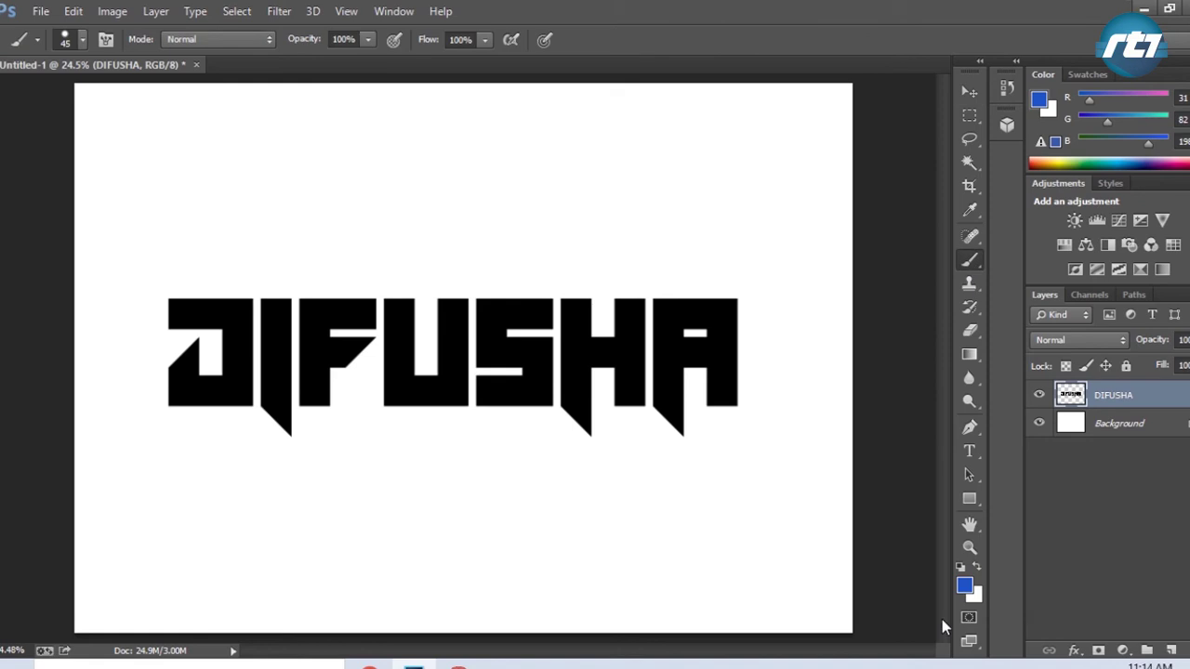
click(965, 585)
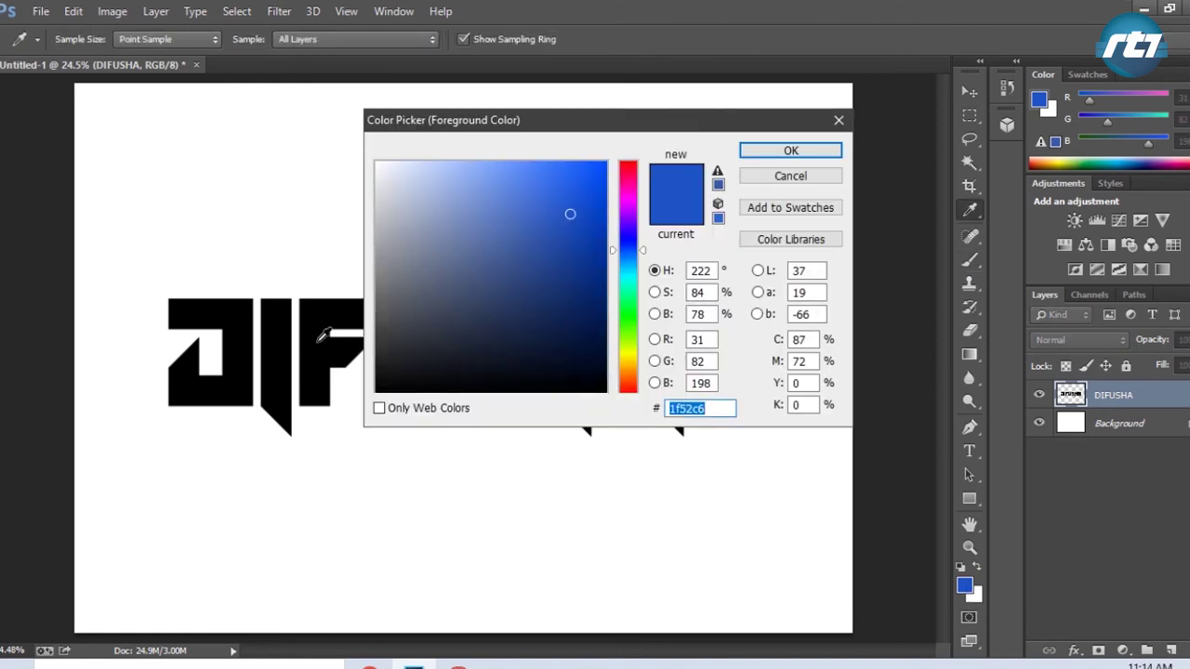
click(316, 343)
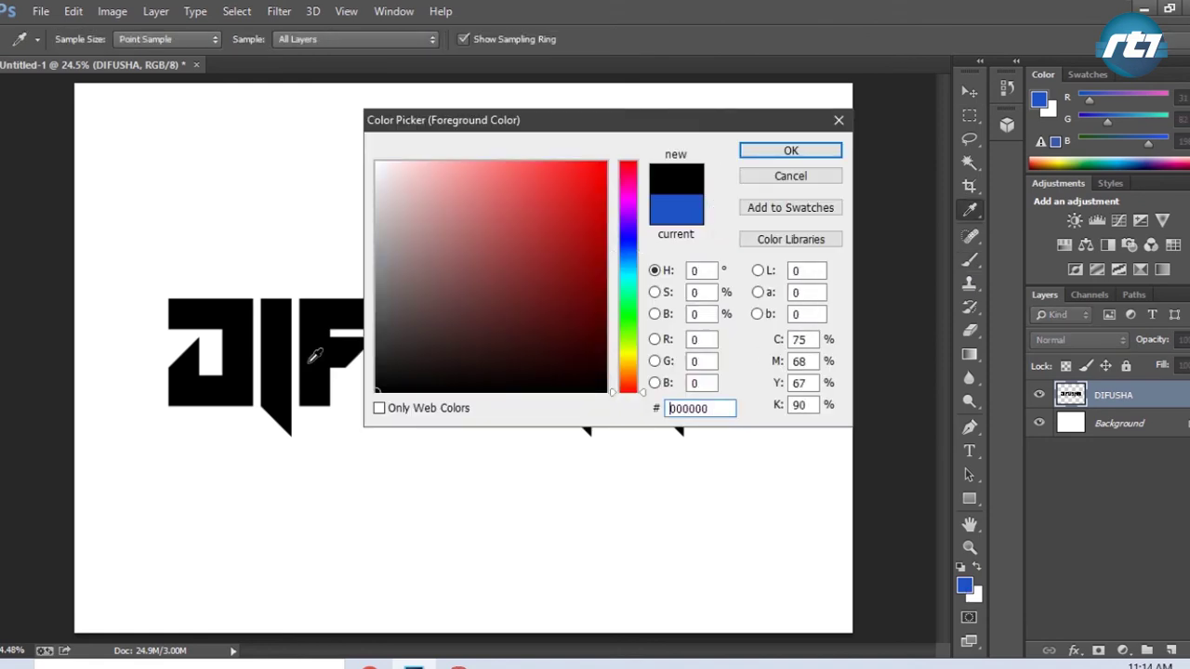
click(764, 151)
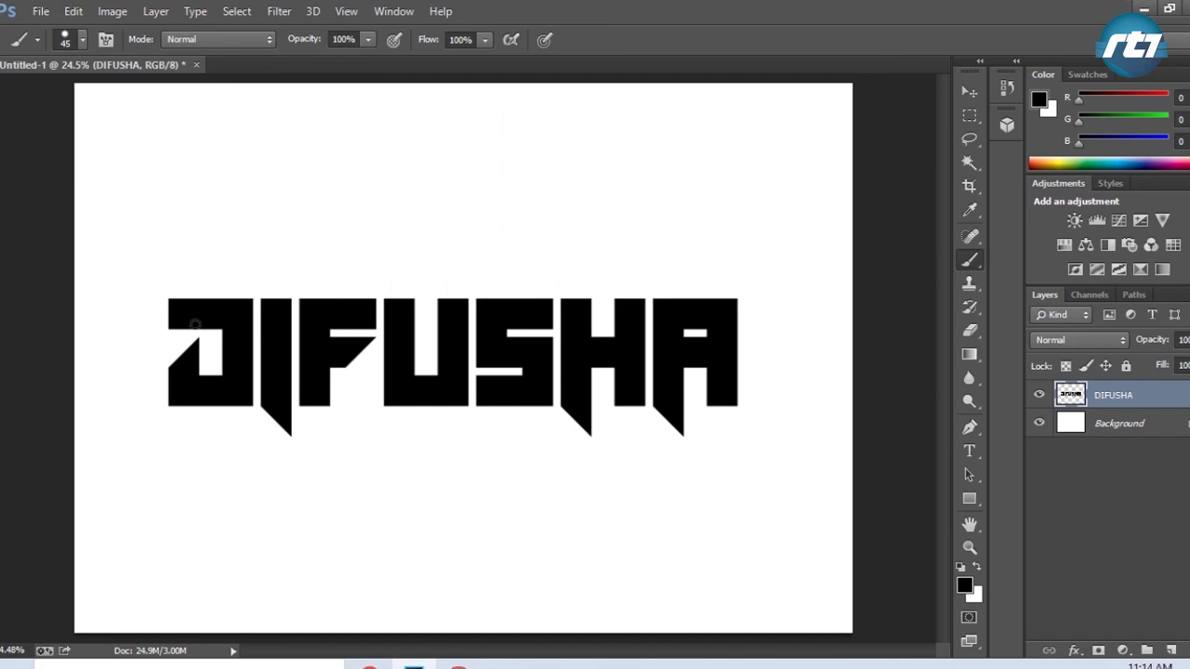
click(83, 41)
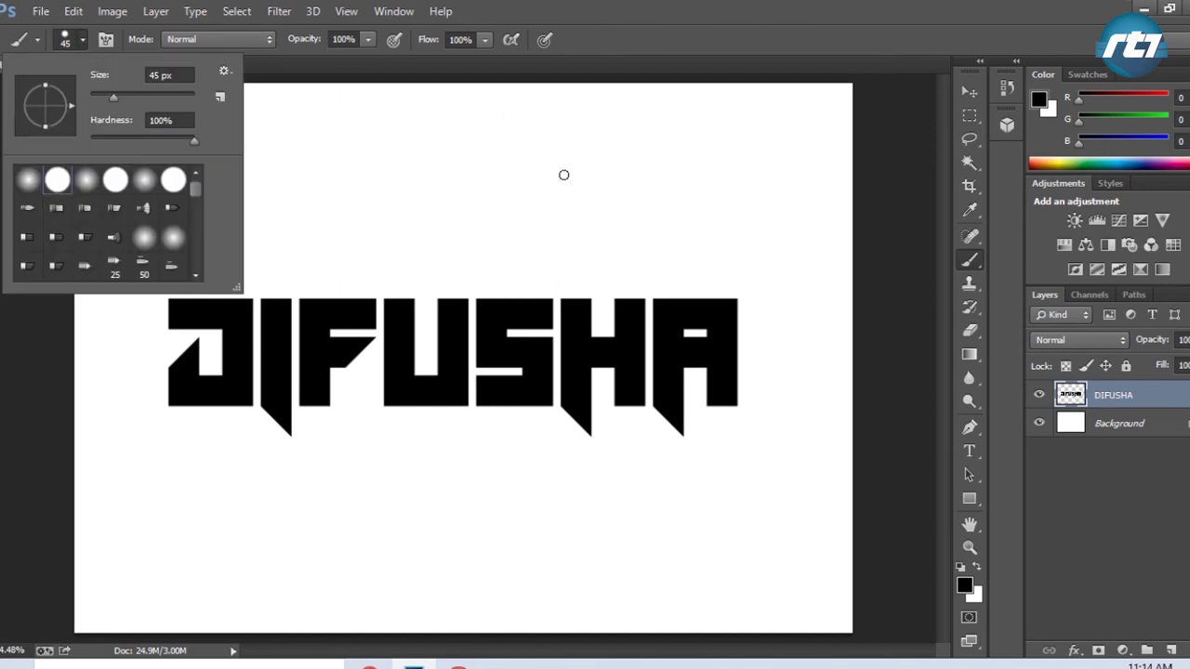
key(Return)
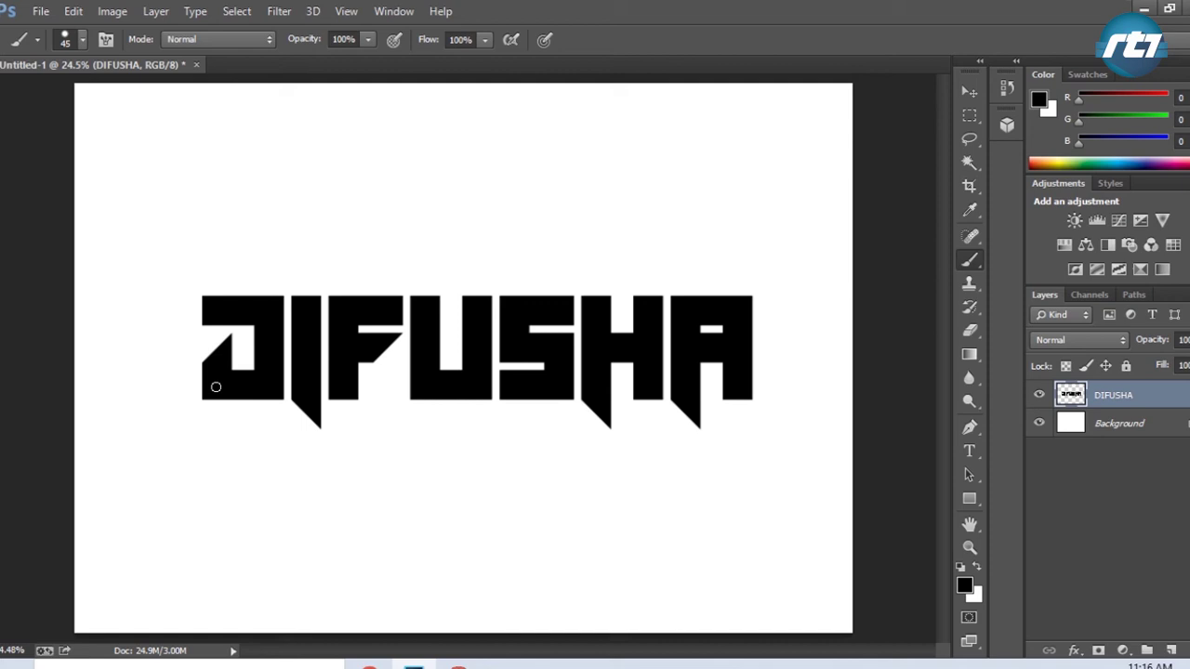
Paint black drips under D, I, F, U (two), S, H and A, with round drops below F and A
drag(216, 386, 216, 432)
drag(270, 389, 271, 428)
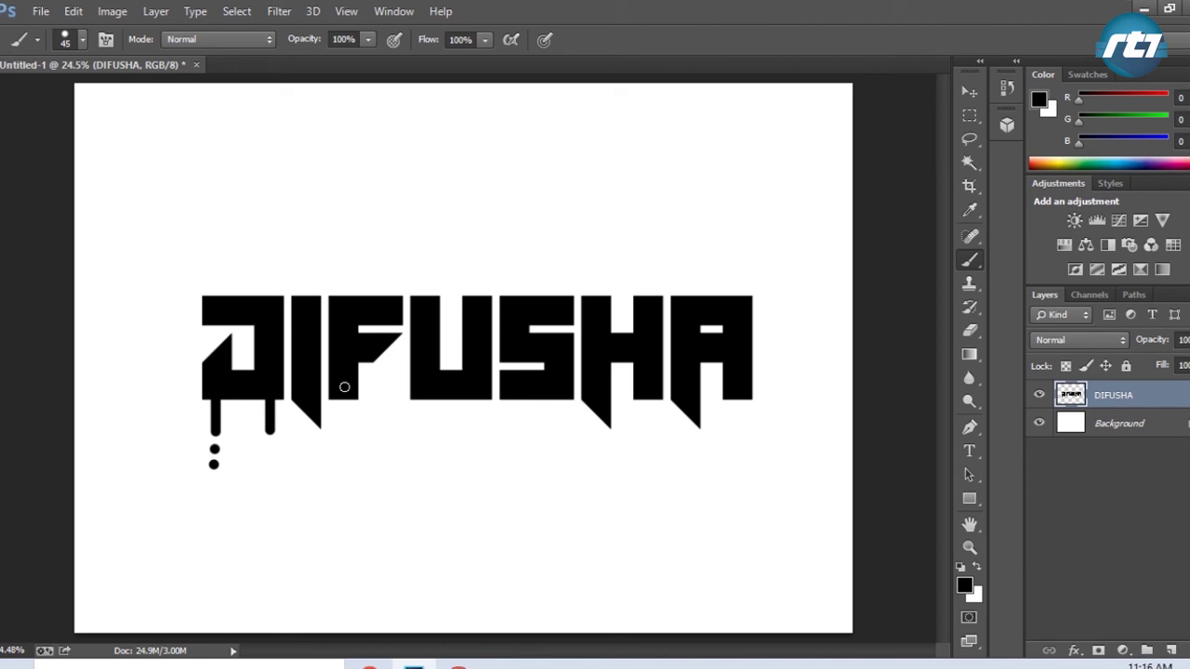
drag(344, 395, 351, 448)
click(344, 453)
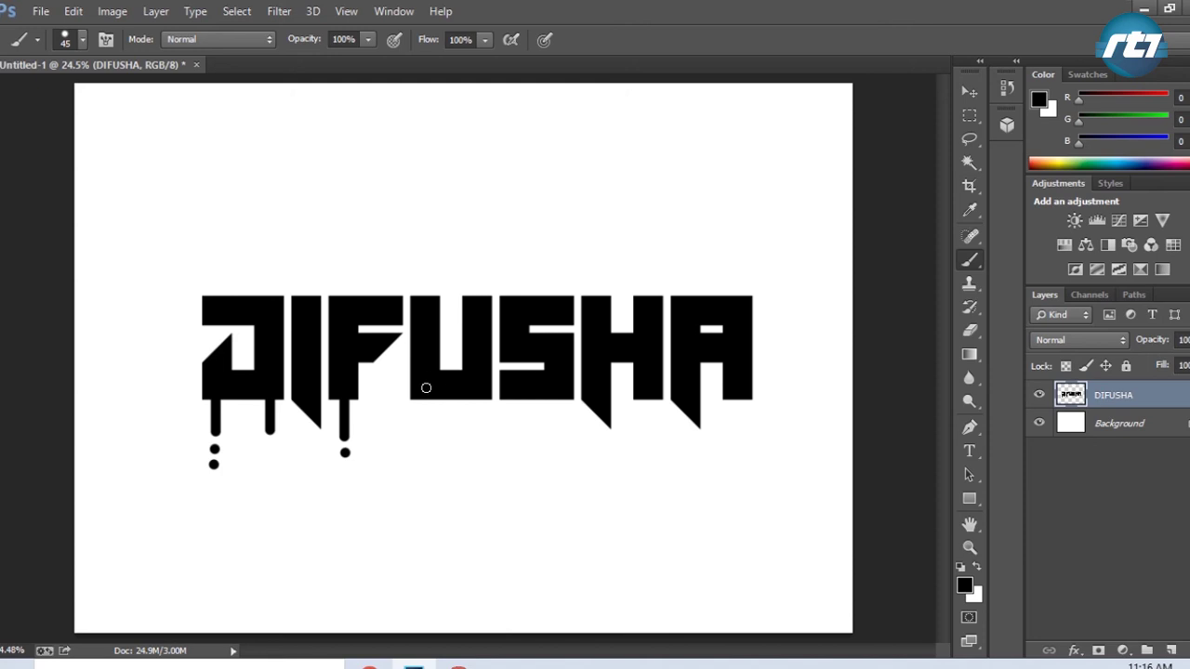
drag(425, 388, 425, 418)
drag(476, 383, 477, 434)
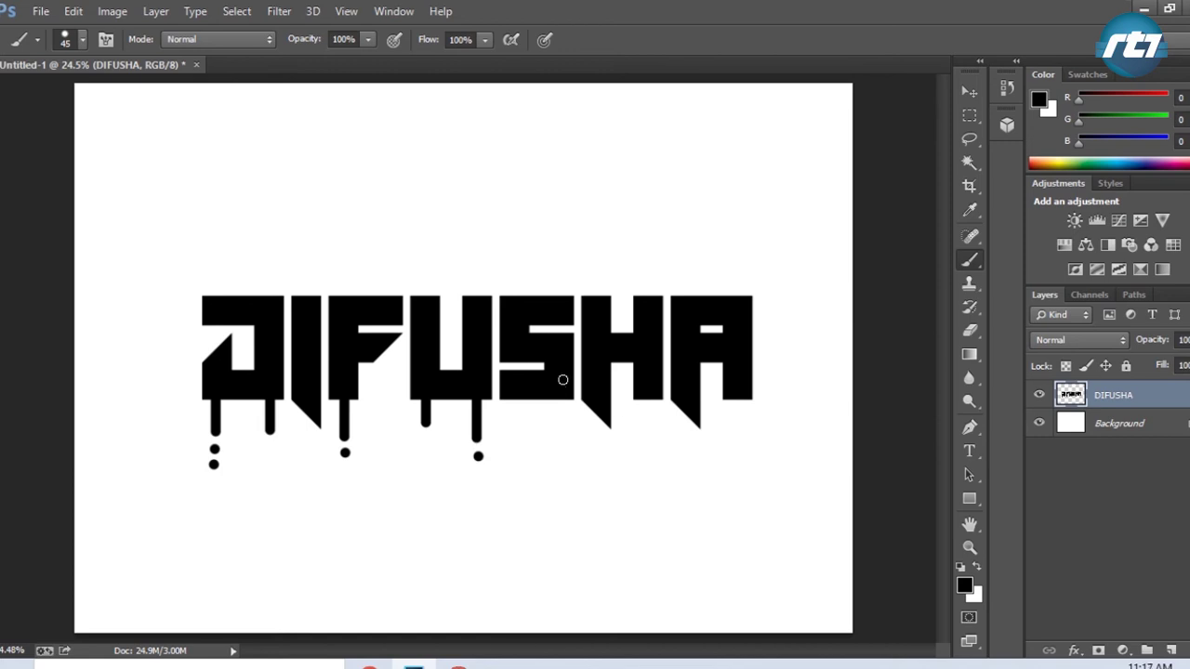
drag(562, 380, 565, 430)
drag(649, 396, 656, 450)
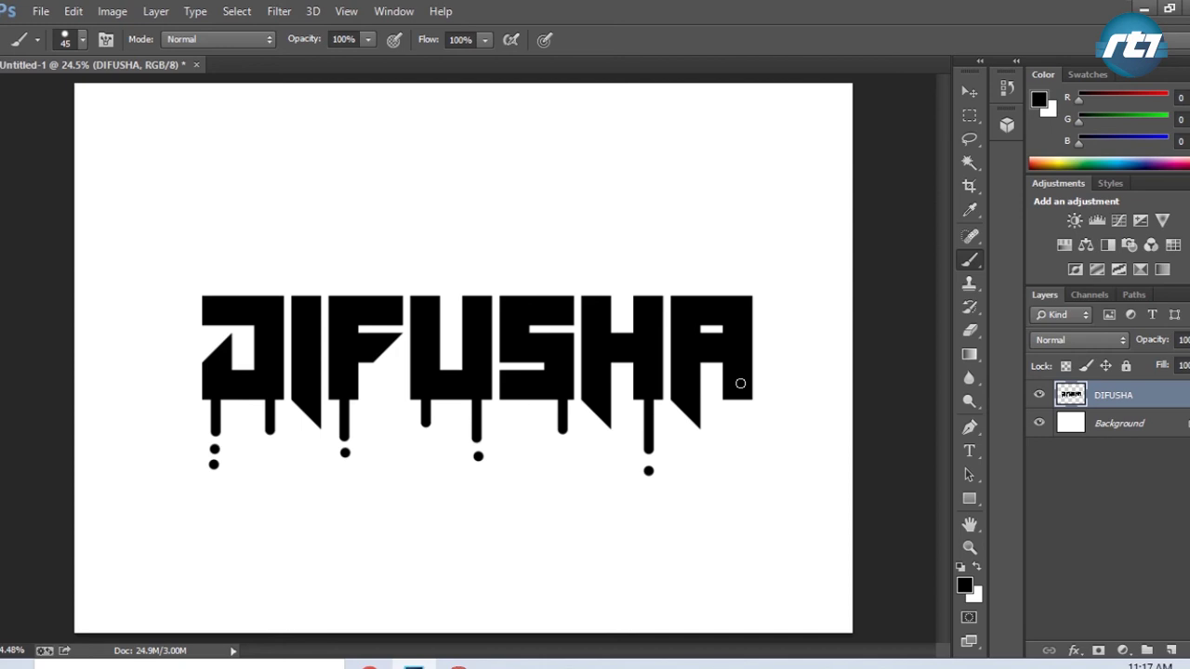
drag(739, 396, 741, 444)
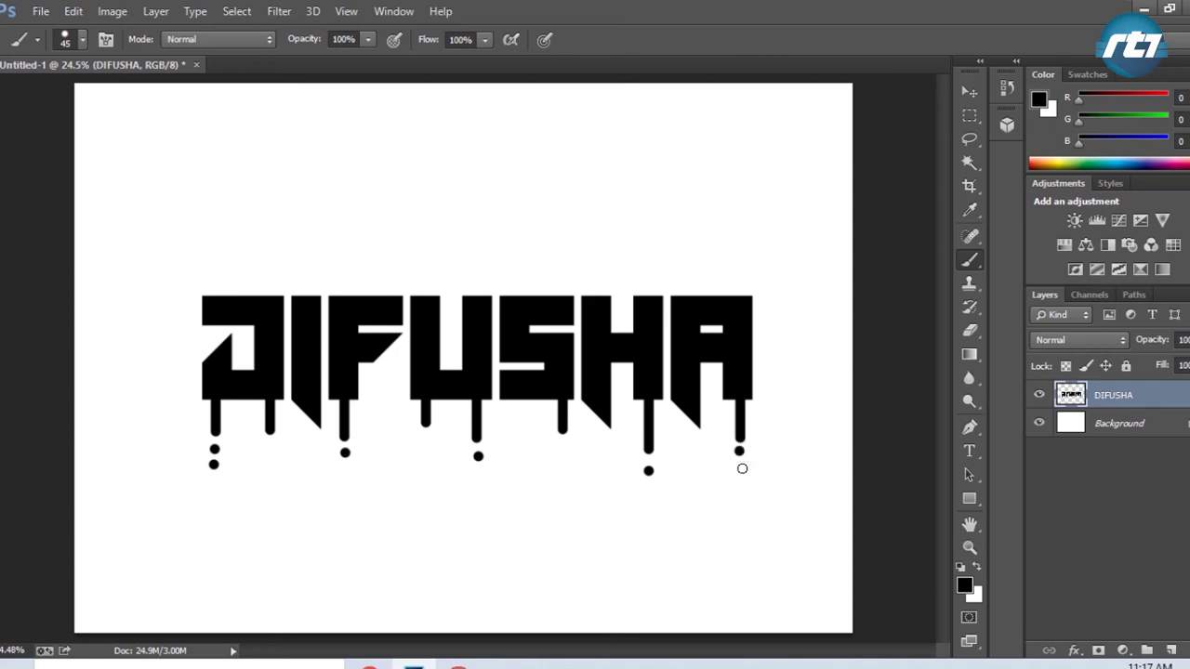
click(740, 468)
Select the lettering's shape and set the gradient's left stop to dark red
key(v)
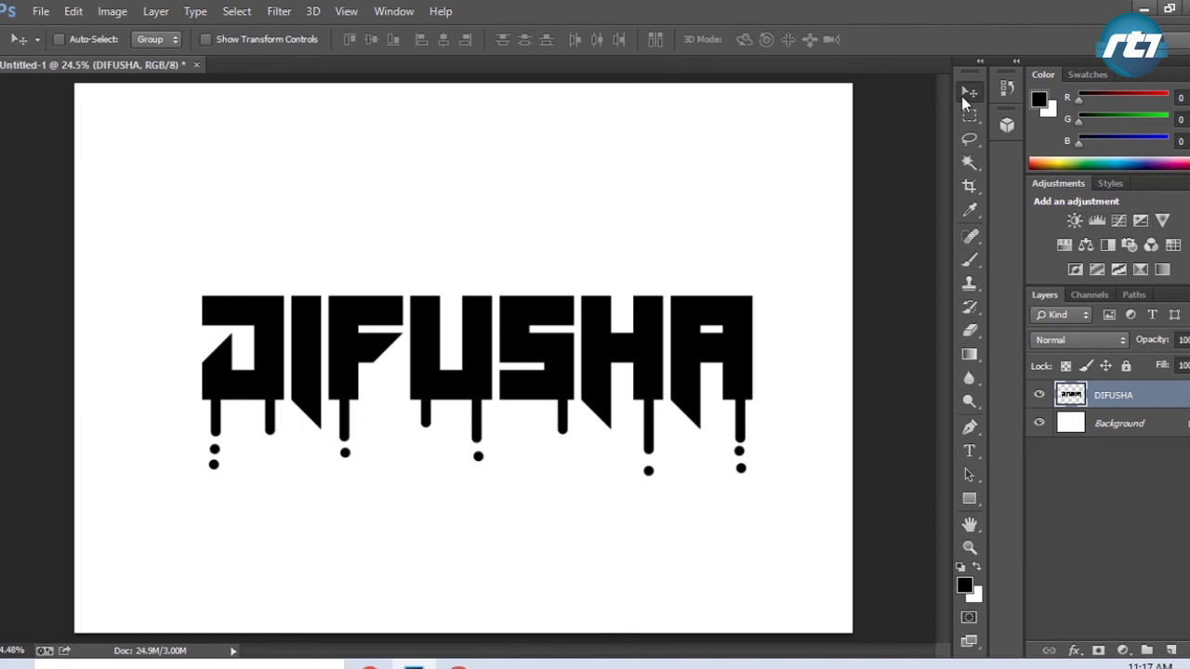
ctrl+click(1071, 398)
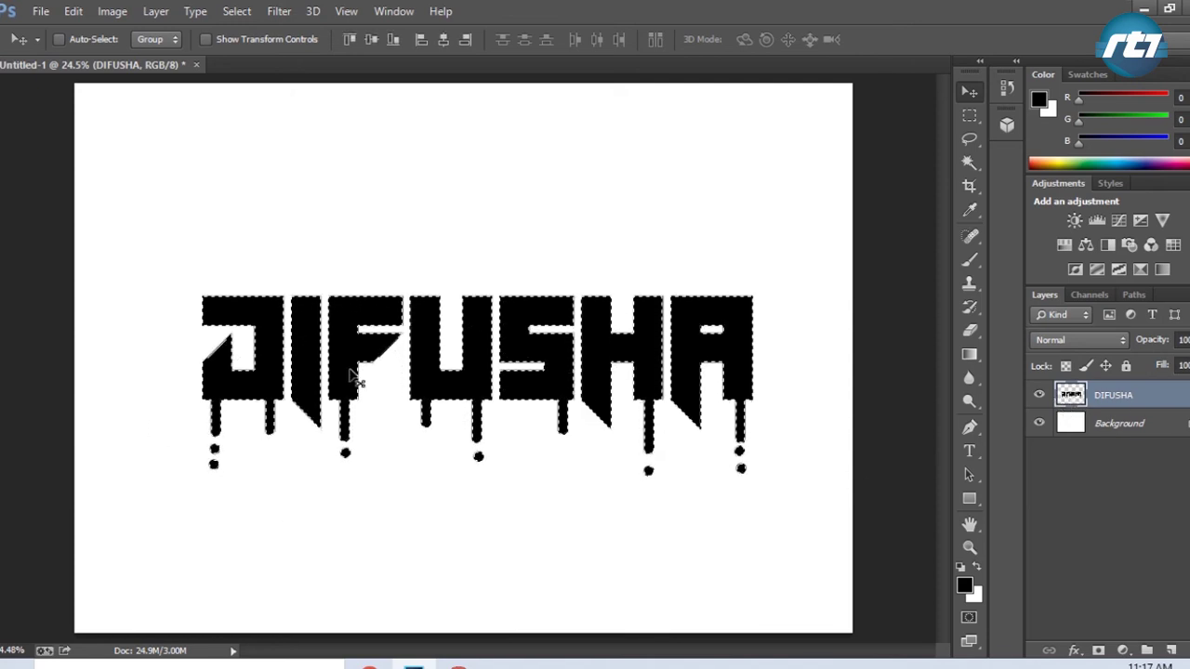
click(969, 355)
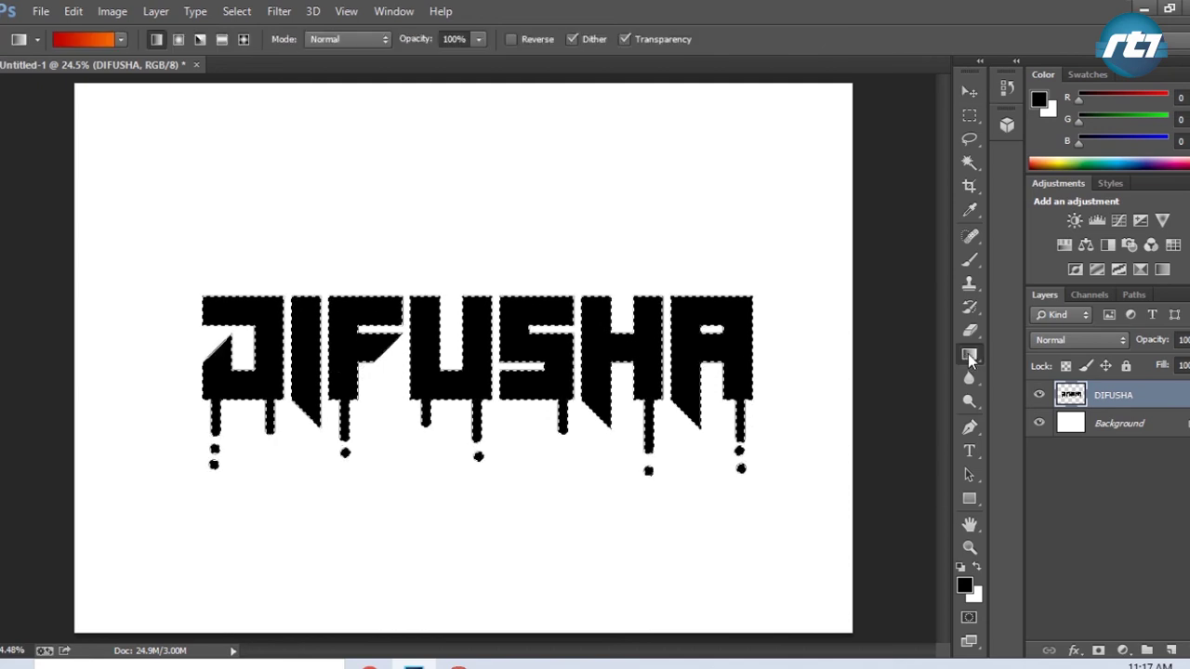
click(88, 40)
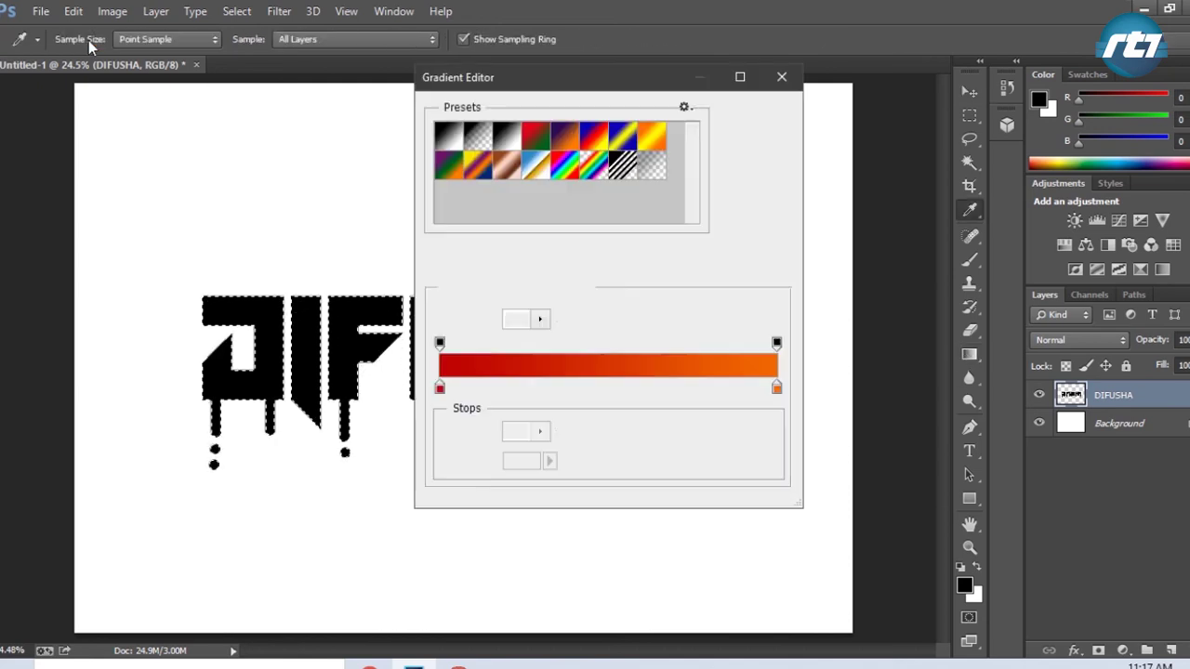
double_click(440, 387)
mouse_move(599, 195)
mouse_down()
mouse_move(601, 181)
mouse_move(598, 260)
mouse_up()
click(783, 154)
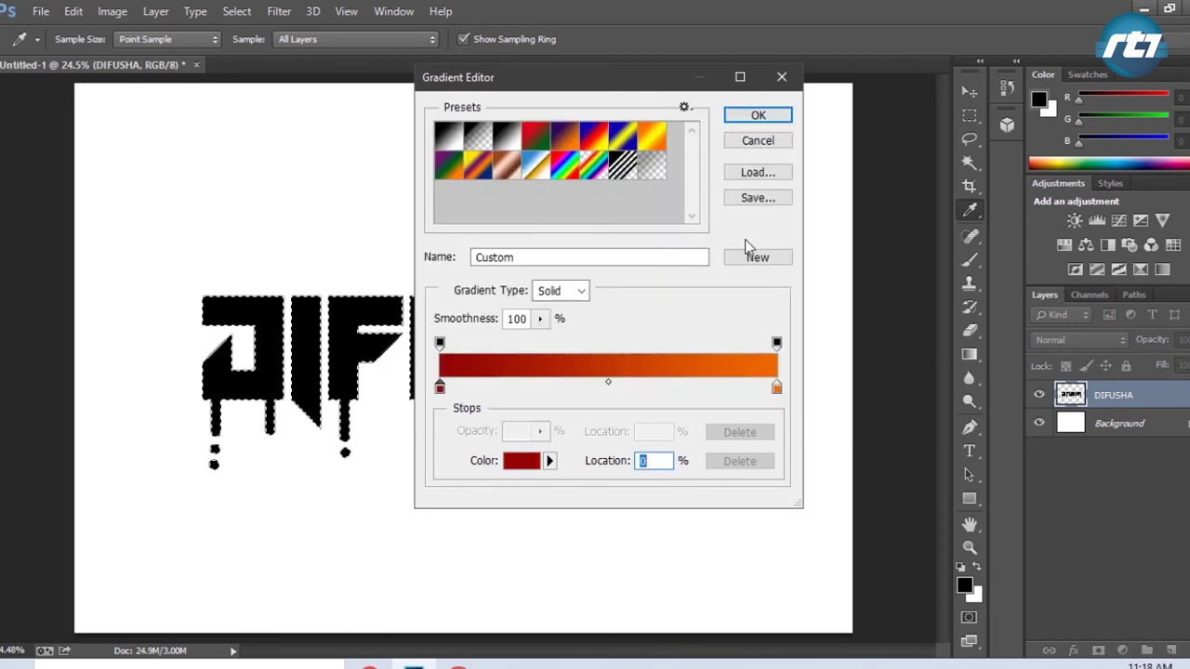
Set the right stop to red-orange and apply the gradient left to right across the letters
double_click(777, 389)
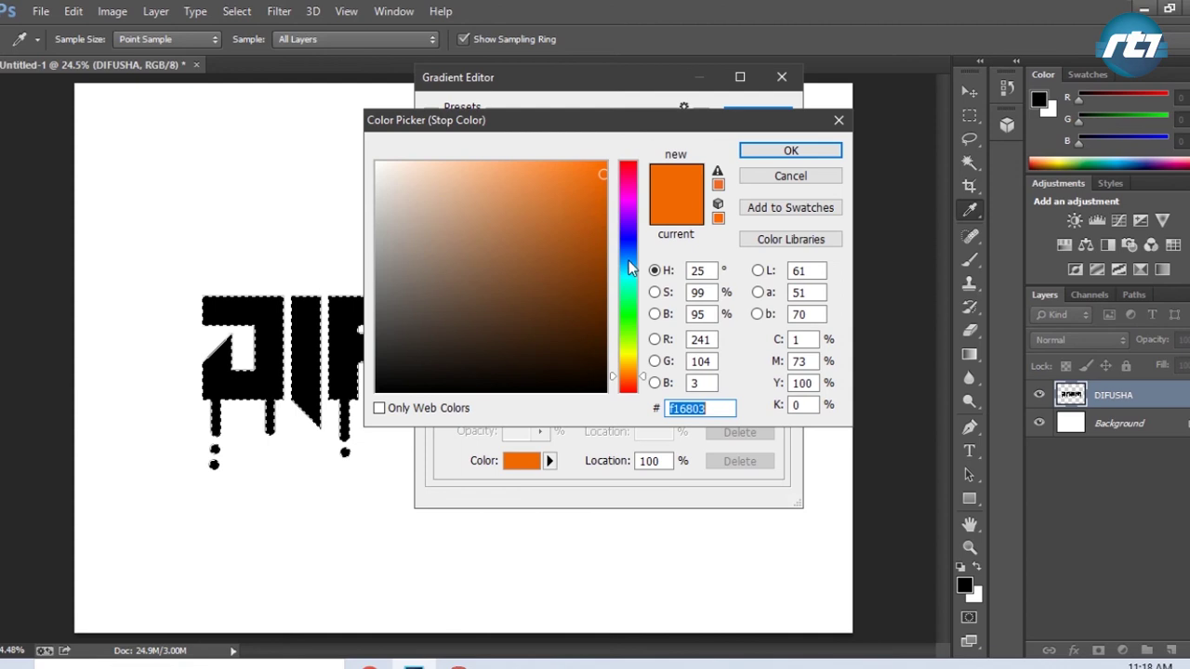
drag(640, 373, 642, 381)
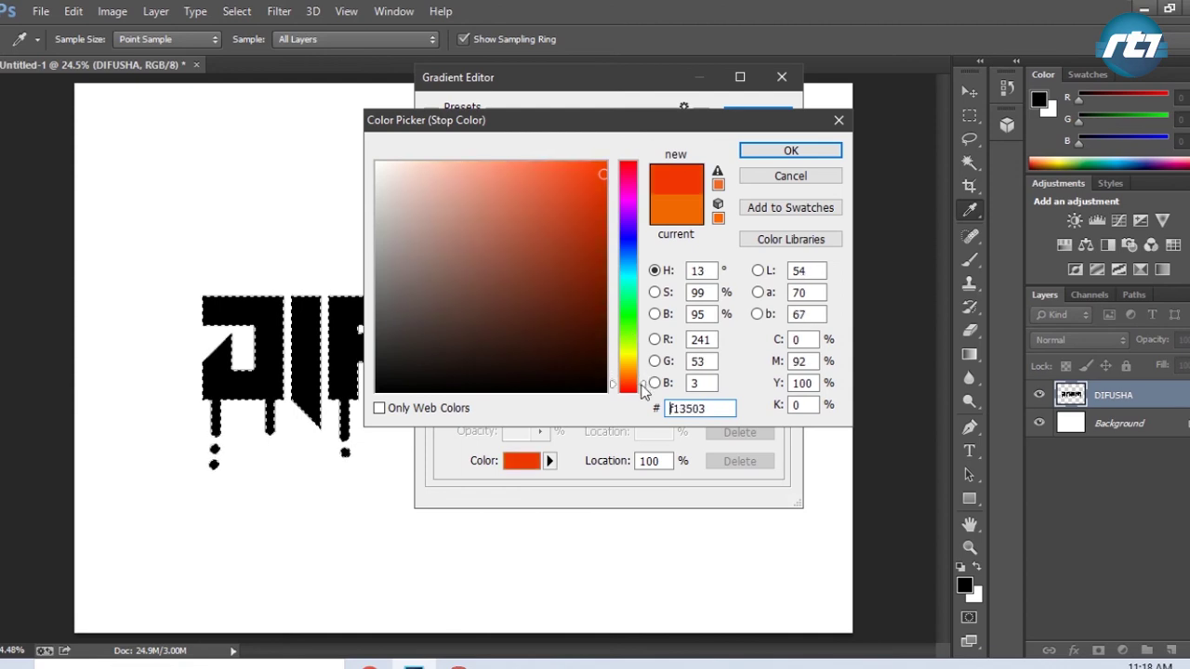
drag(604, 183, 604, 194)
click(790, 150)
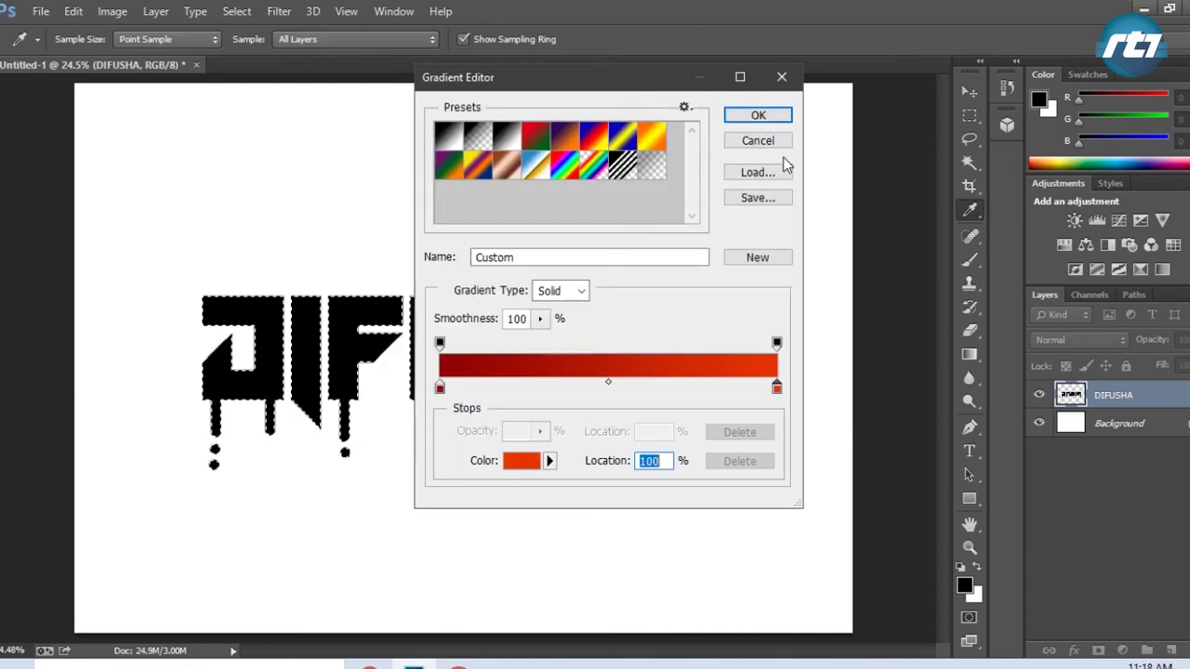
click(759, 115)
drag(184, 386, 772, 353)
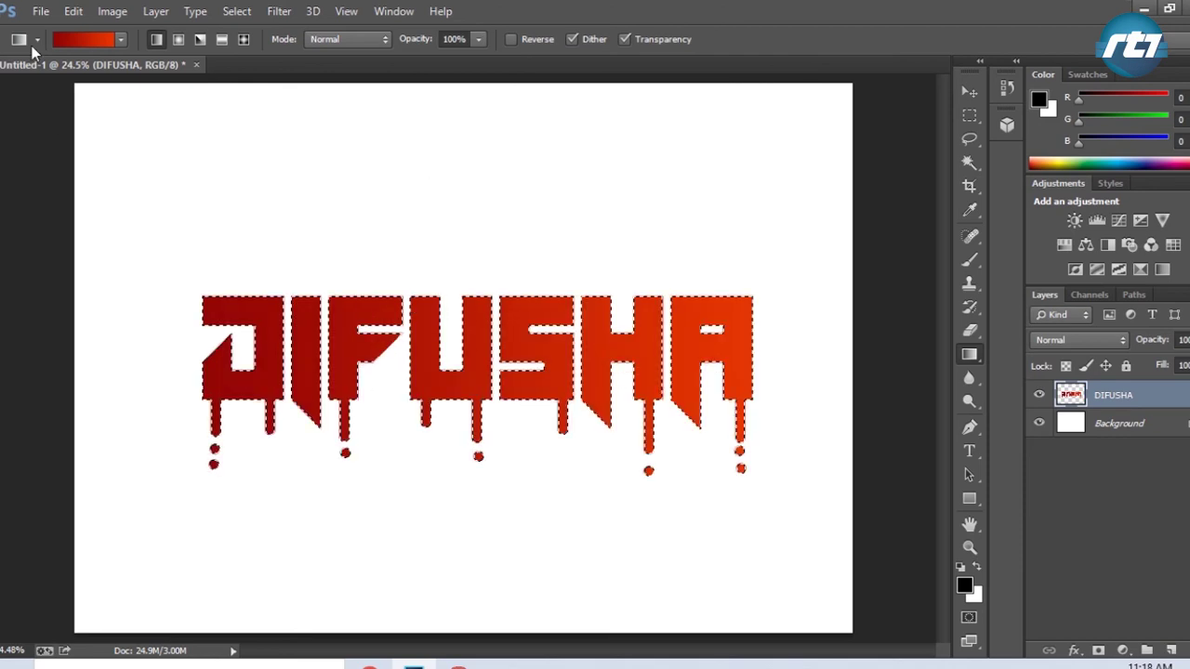
Deselect the lettering and apply New 3D Extrusion from Selected Layer to DIFUSHA
click(973, 93)
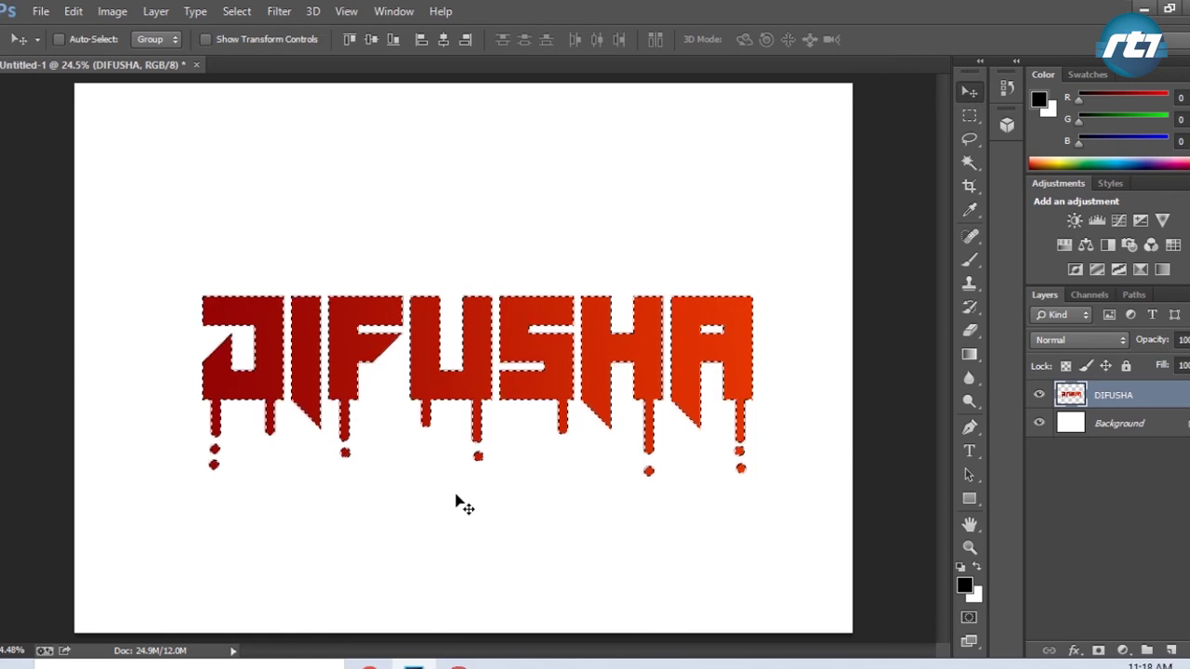
key(ctrl+d)
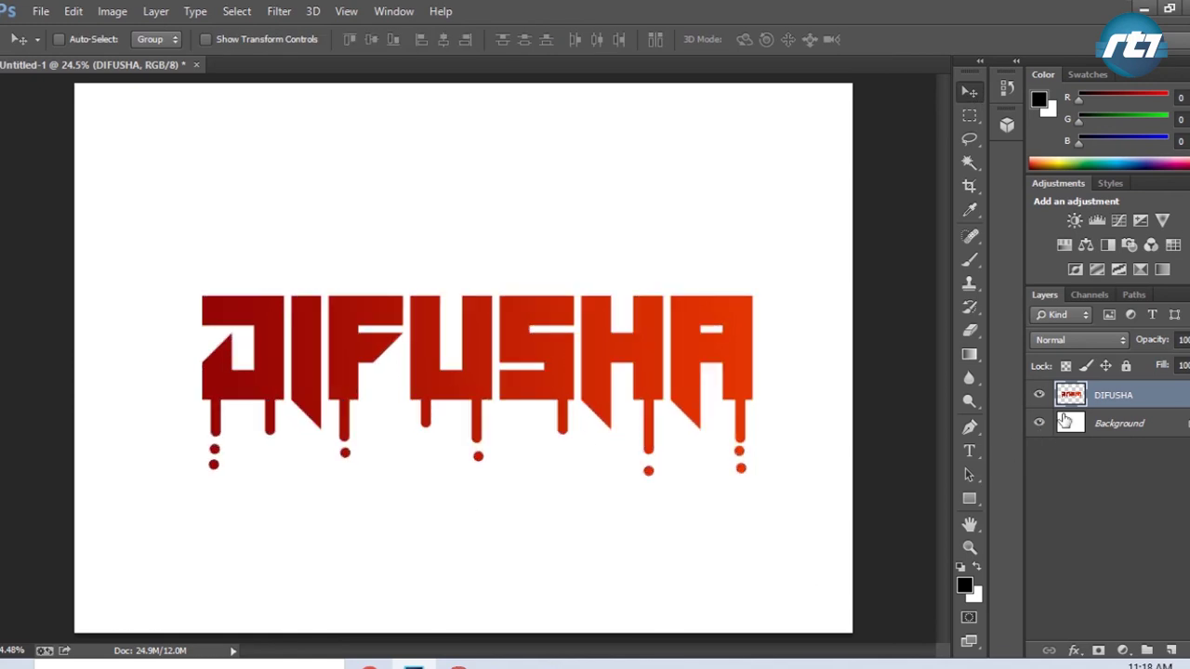
right_click(1120, 400)
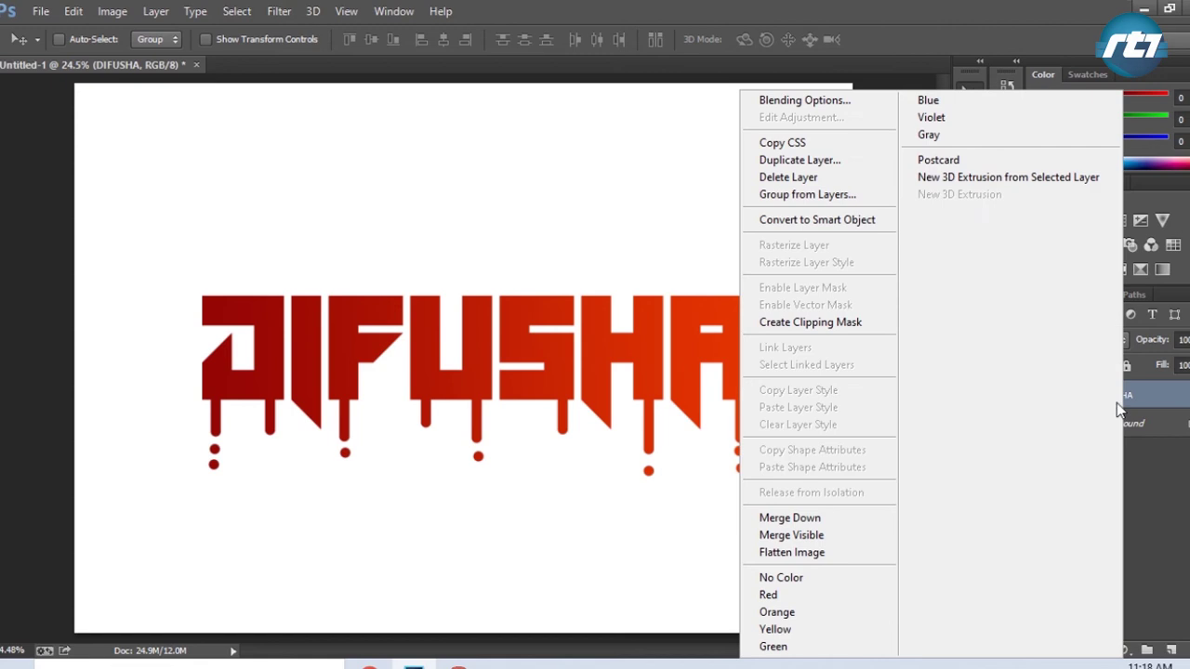
click(950, 181)
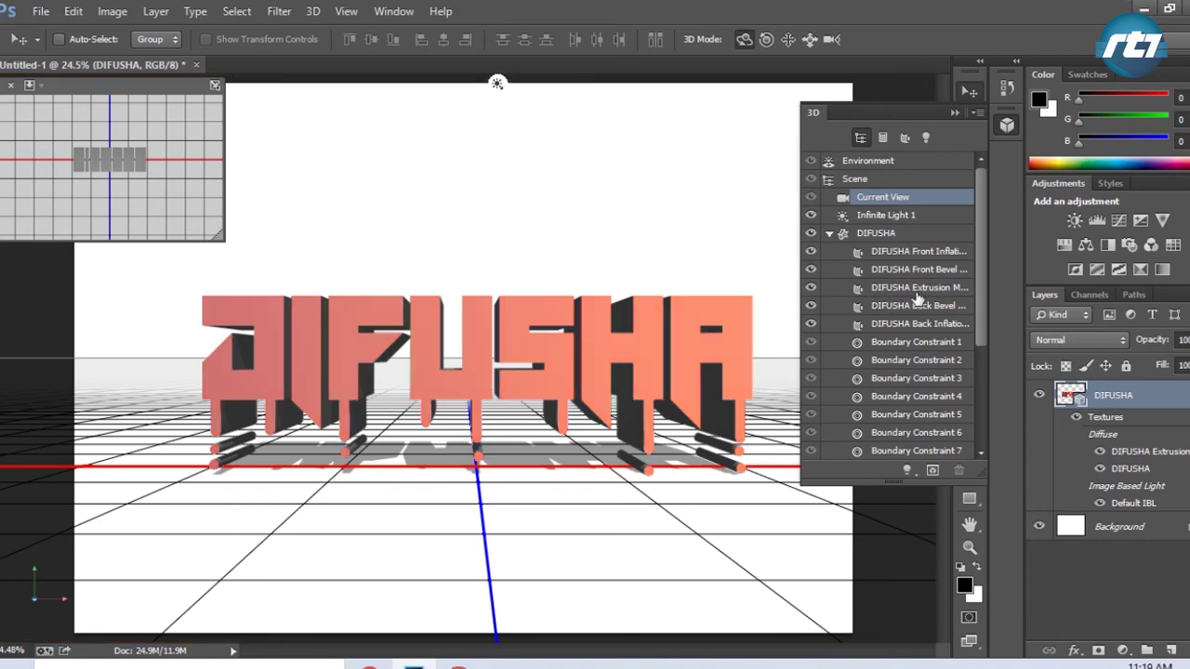
Set the Extrusion Material's diffuse colour to dark green
click(486, 433)
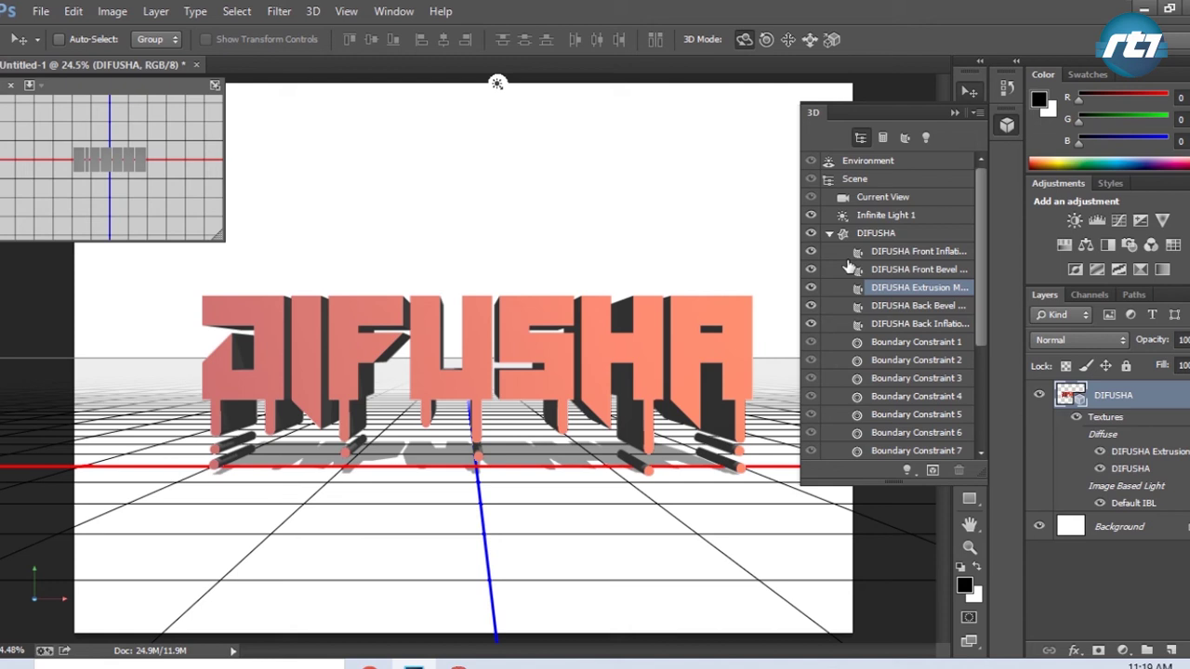
drag(849, 308, 855, 340)
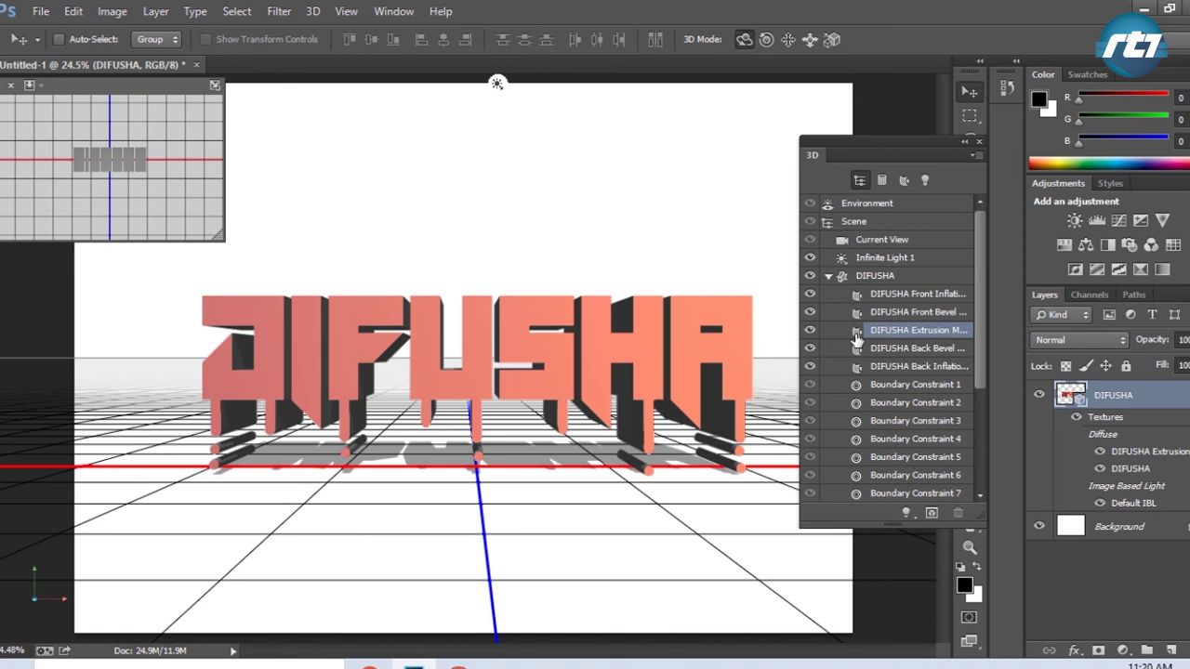
double_click(855, 340)
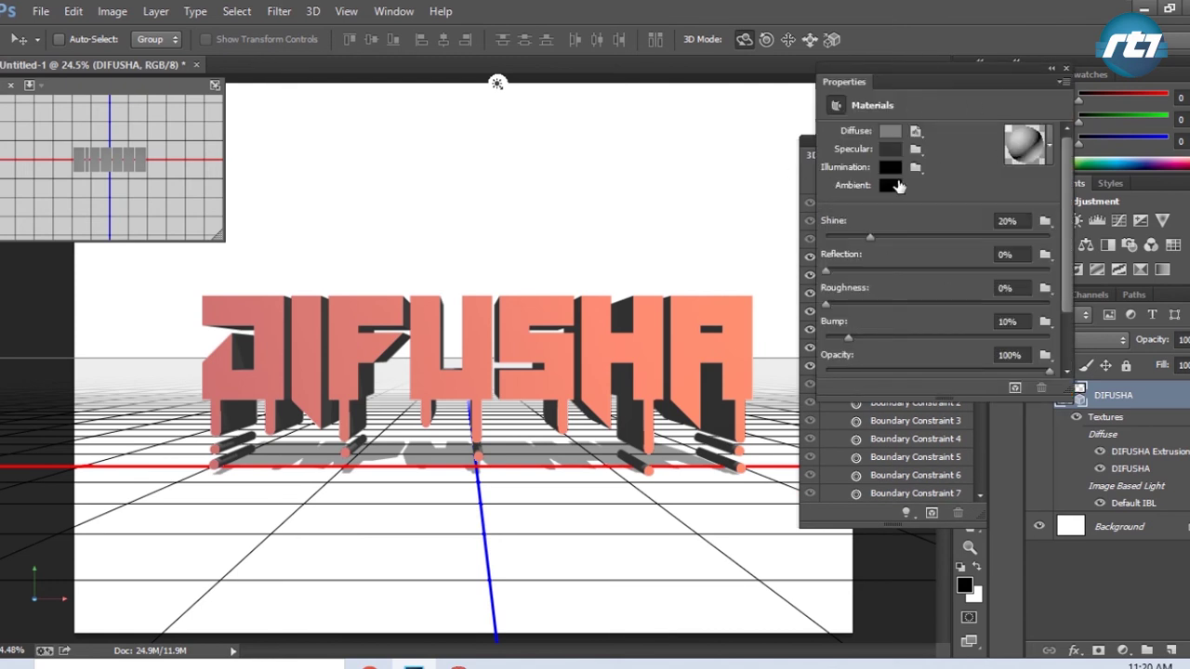
click(889, 135)
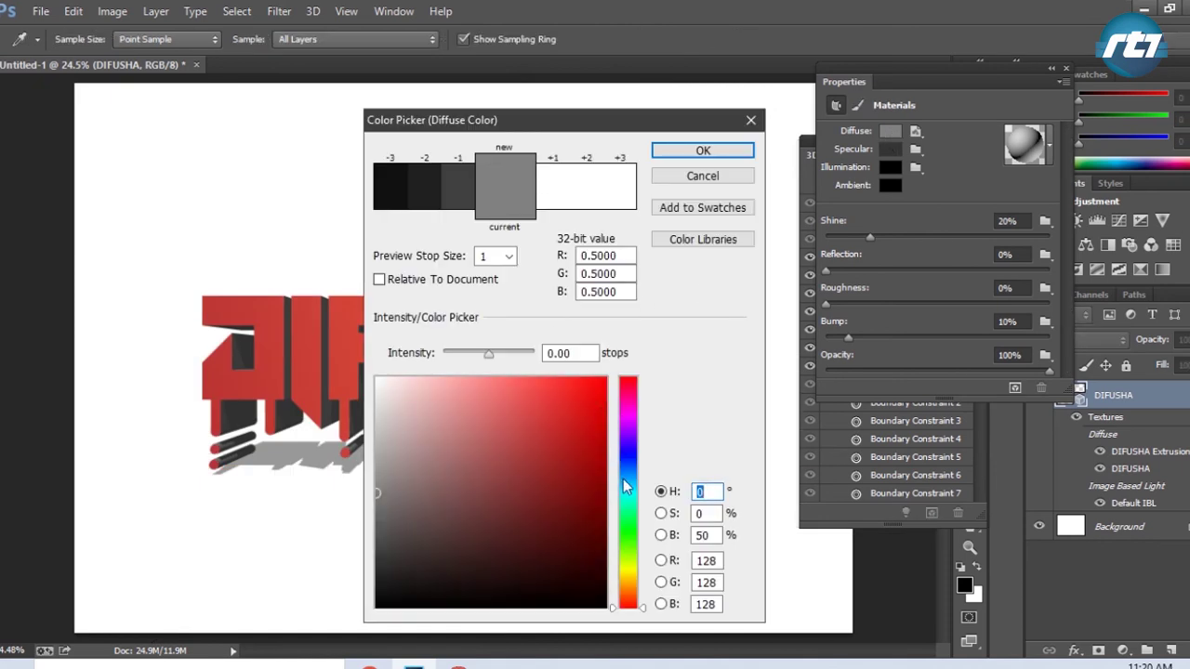
click(629, 525)
drag(628, 526, 628, 535)
click(597, 518)
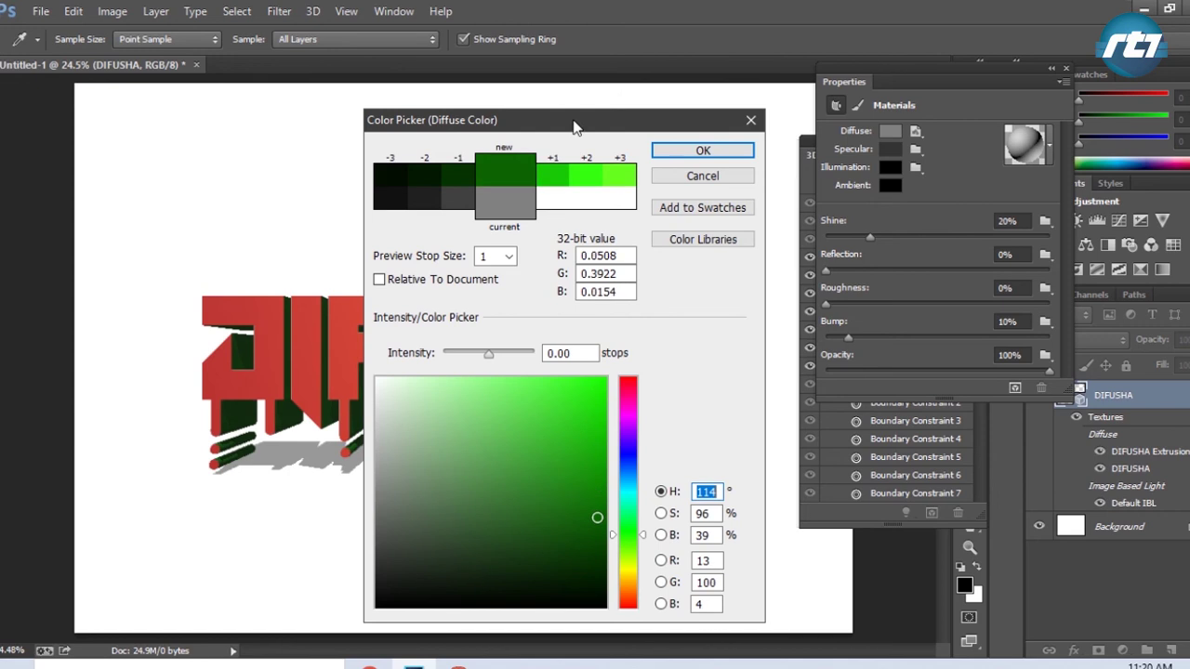
drag(578, 123, 830, 104)
click(846, 480)
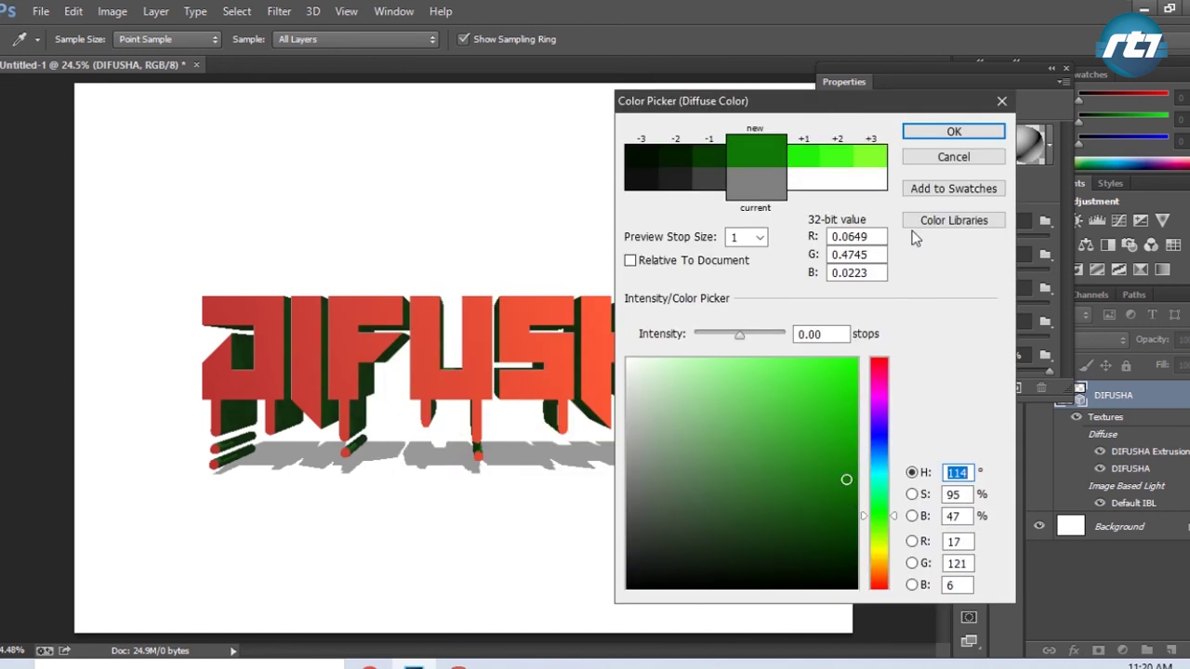
click(916, 132)
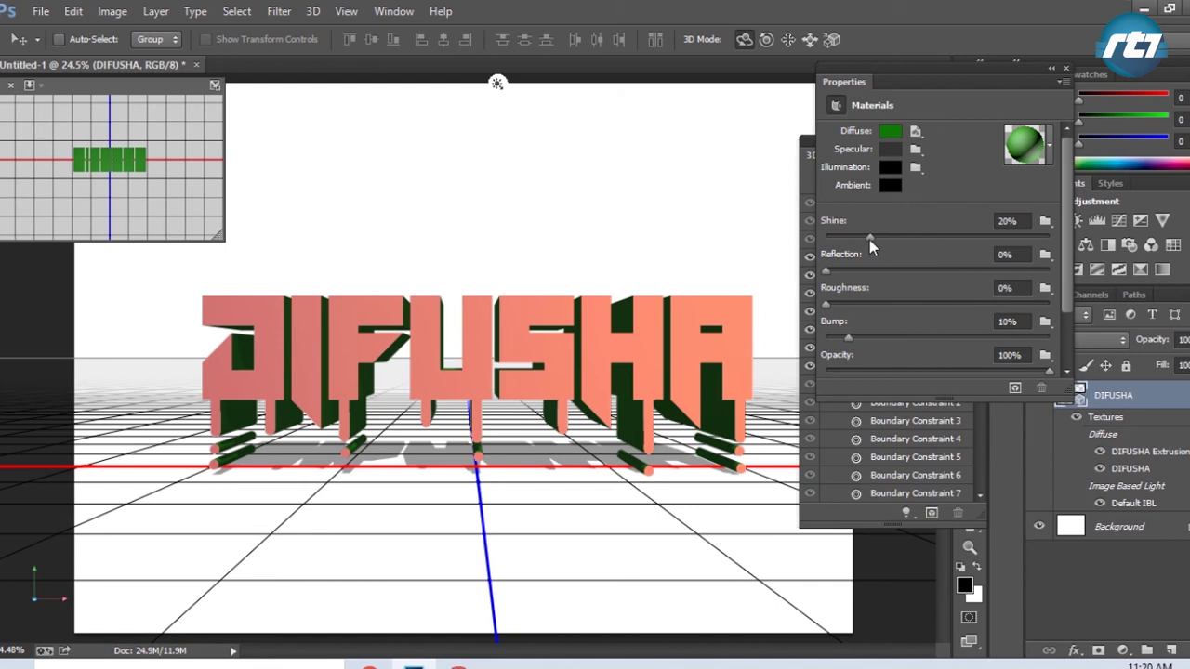
Raise the material's shine to 27% and reflection to 2%
drag(870, 237, 886, 239)
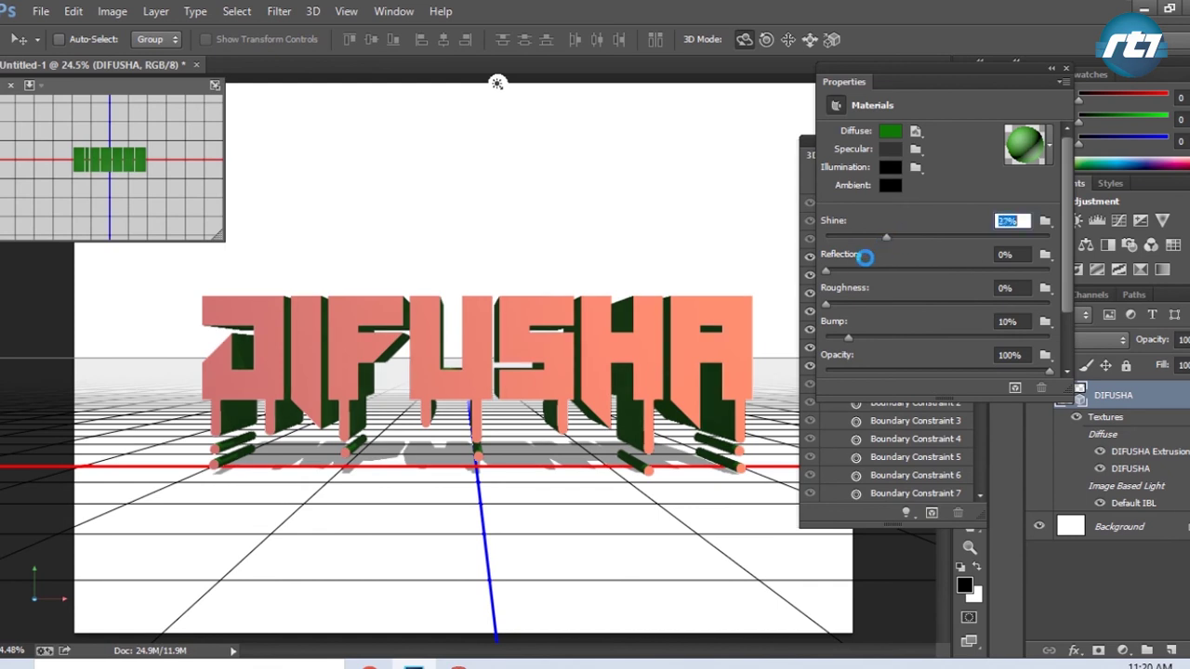
click(830, 268)
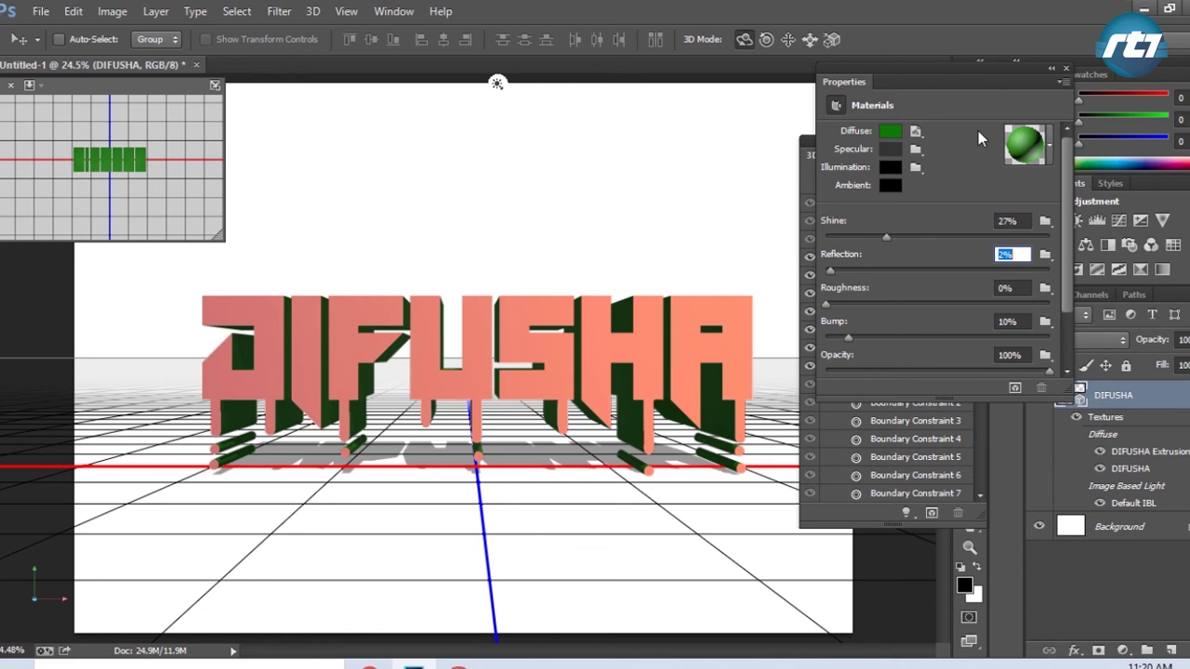
click(1067, 69)
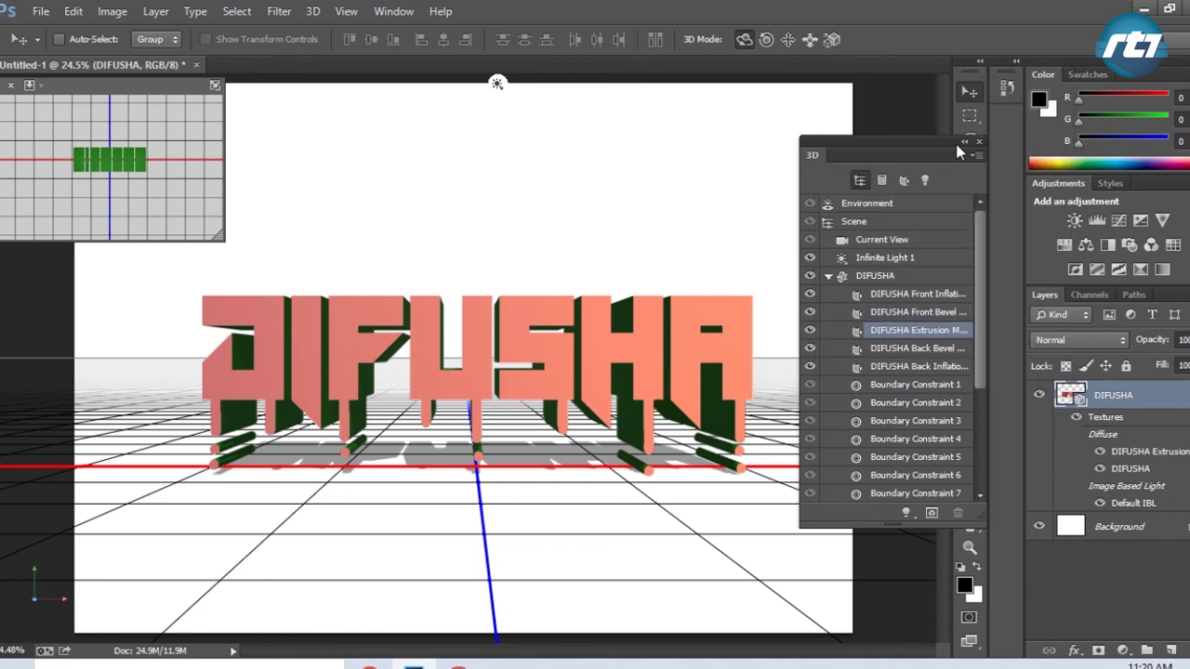
Convert the white Background layer into a 3D Postcard and reselect the DIFUSHA layer
click(976, 143)
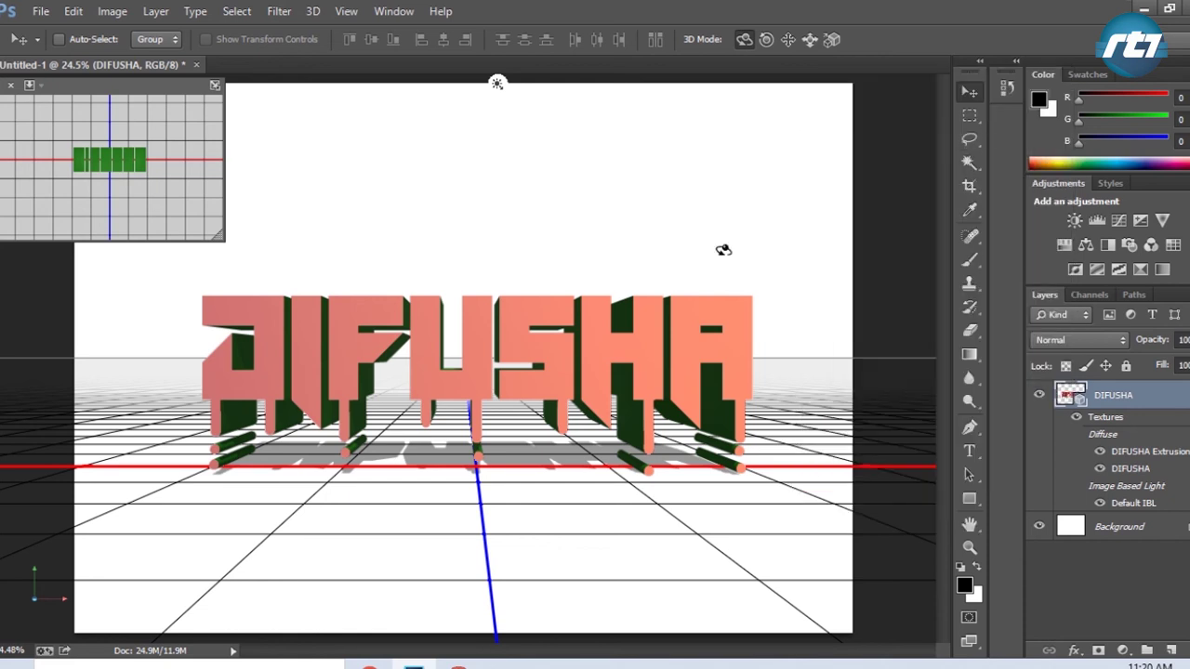
click(1122, 536)
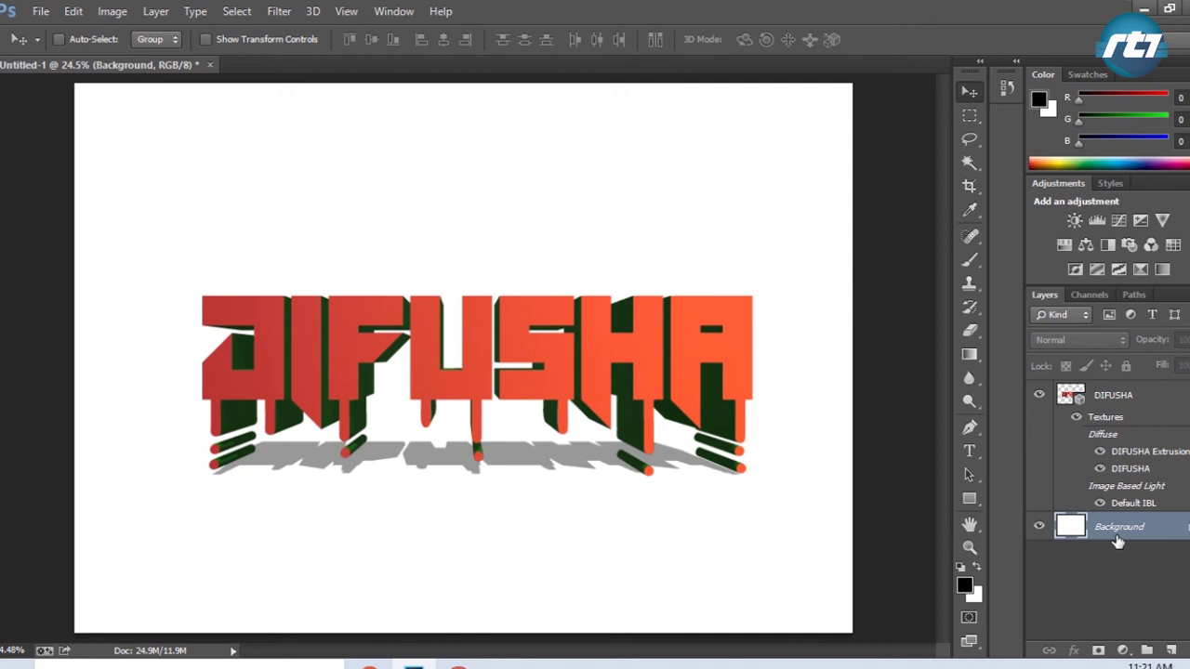
right_click(1124, 534)
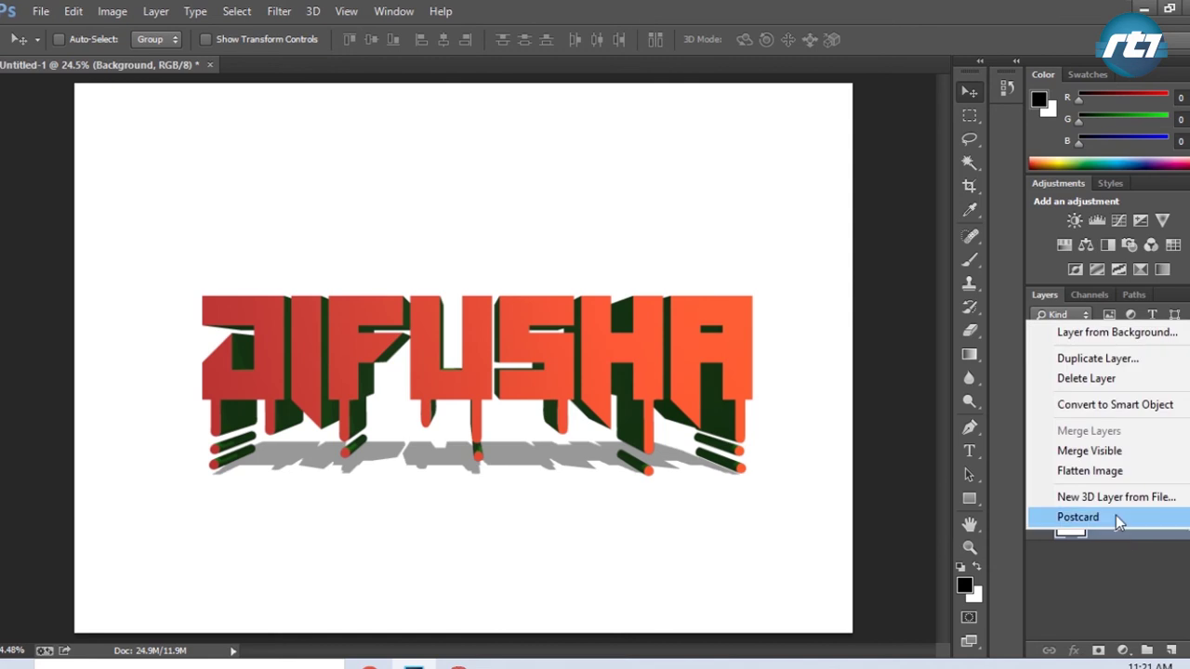
click(1115, 517)
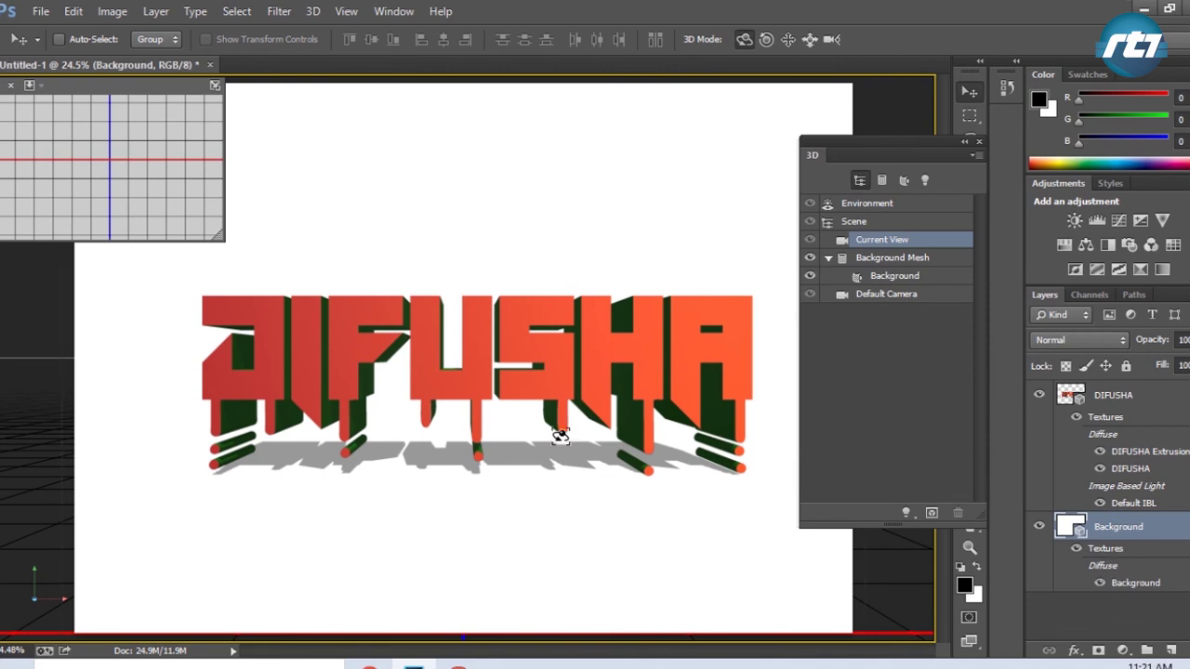
click(979, 145)
click(1134, 402)
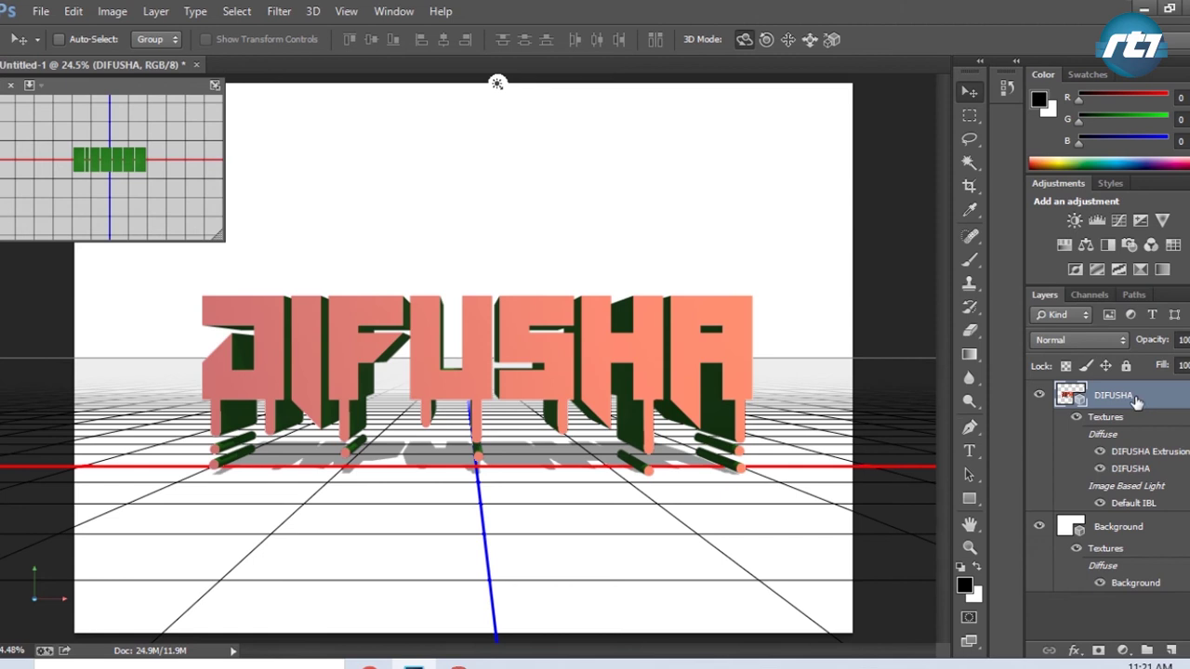
Select the Background layer together with DIFUSHA
click(1118, 527)
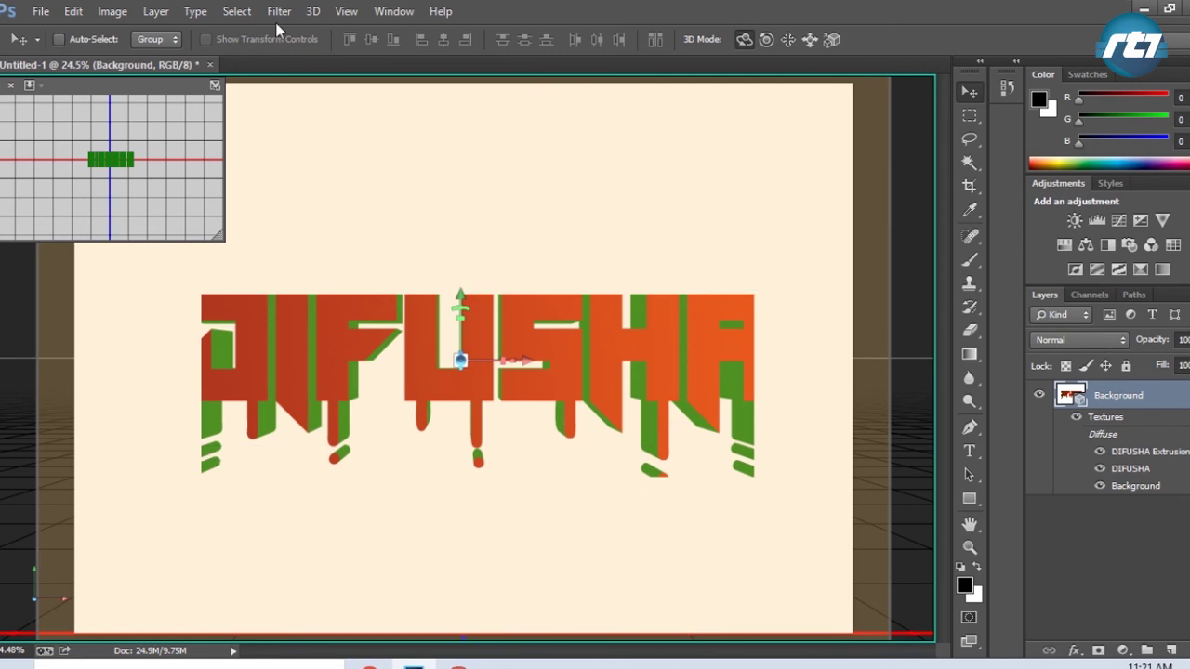
Run 3D > Render on the merged DIFUSHA scene
click(316, 13)
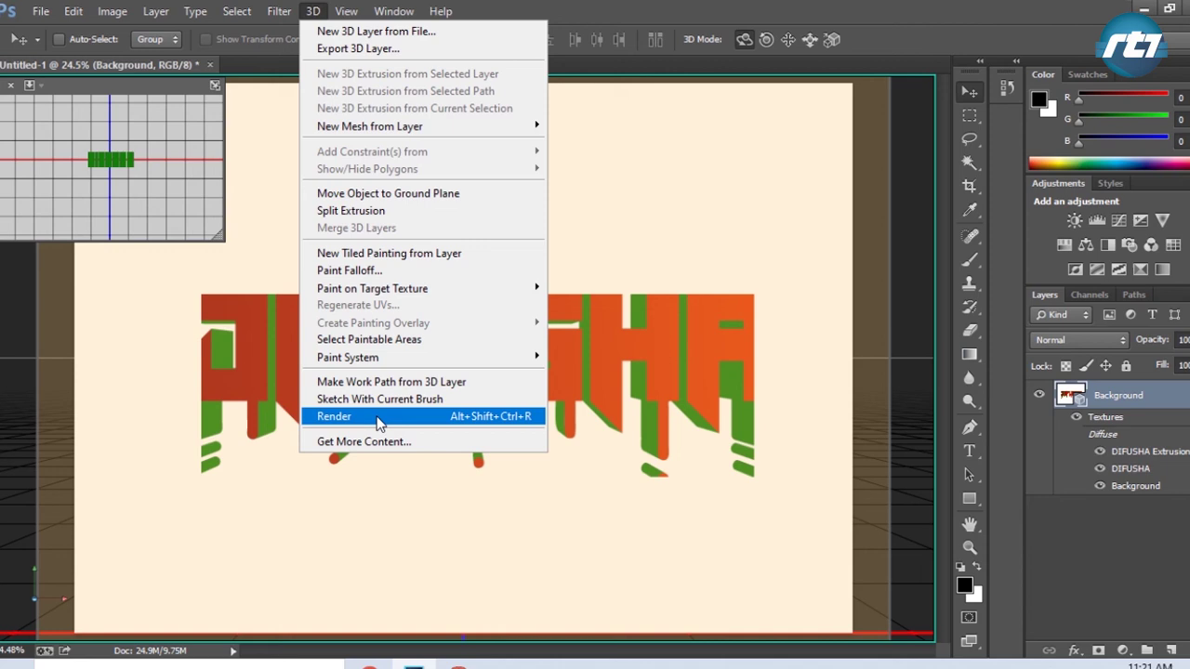
click(500, 416)
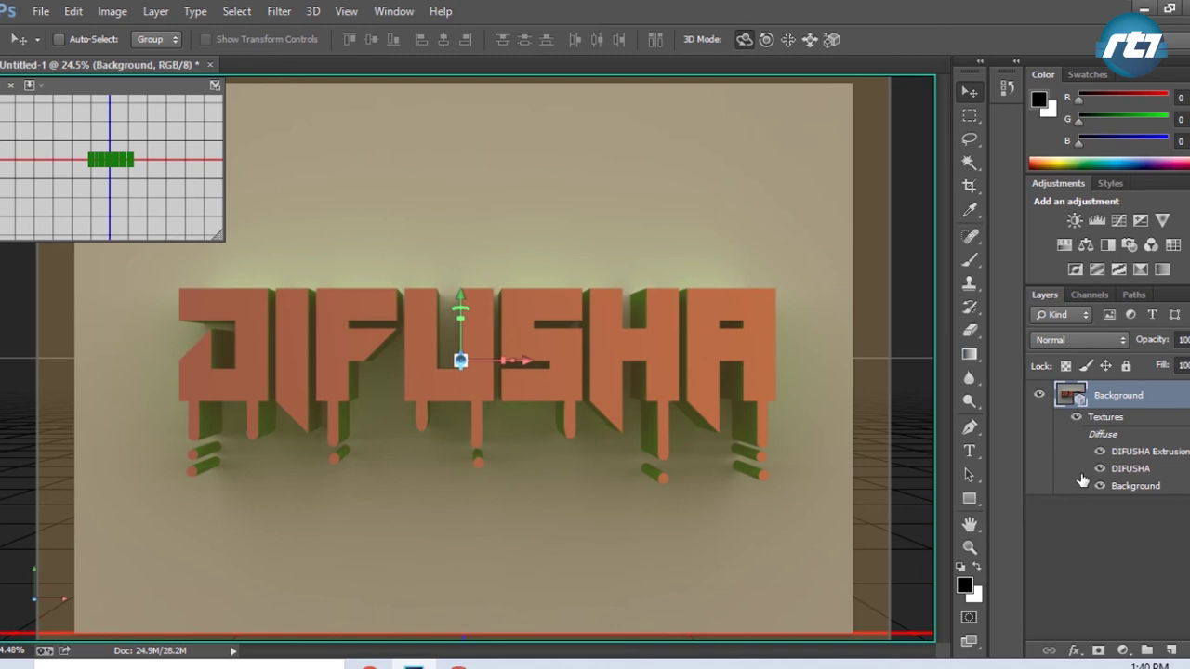
Rasterize the 3D layer so DIFUSHA becomes flat pixels on the grey Background
right_click(1116, 398)
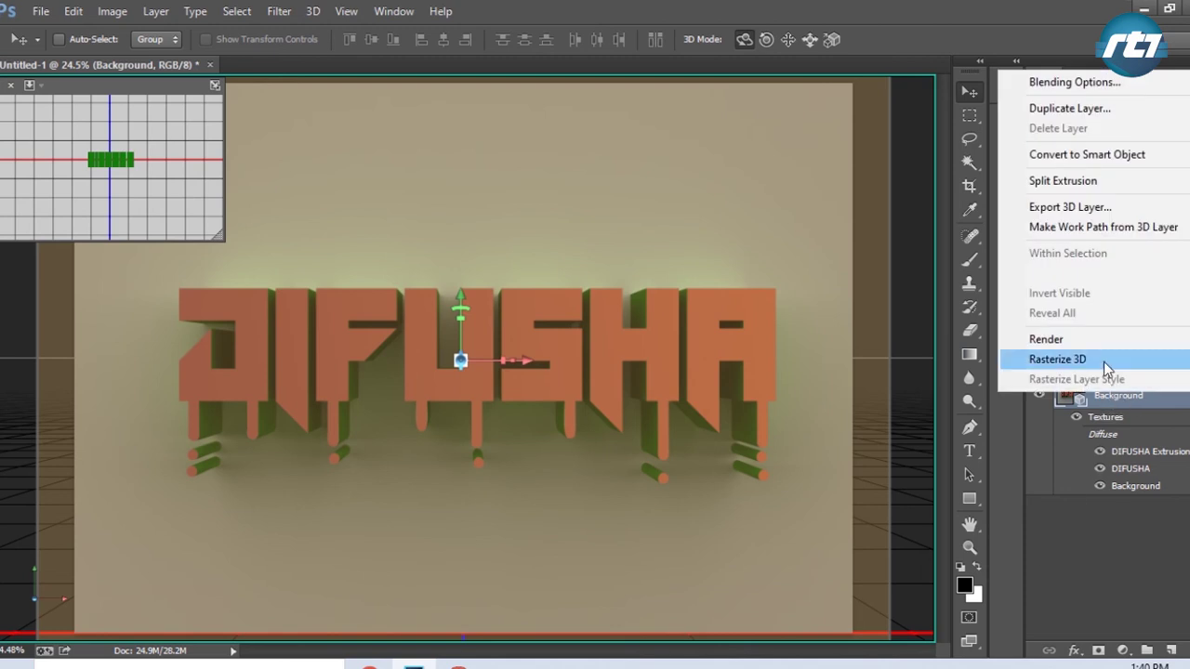
click(1104, 361)
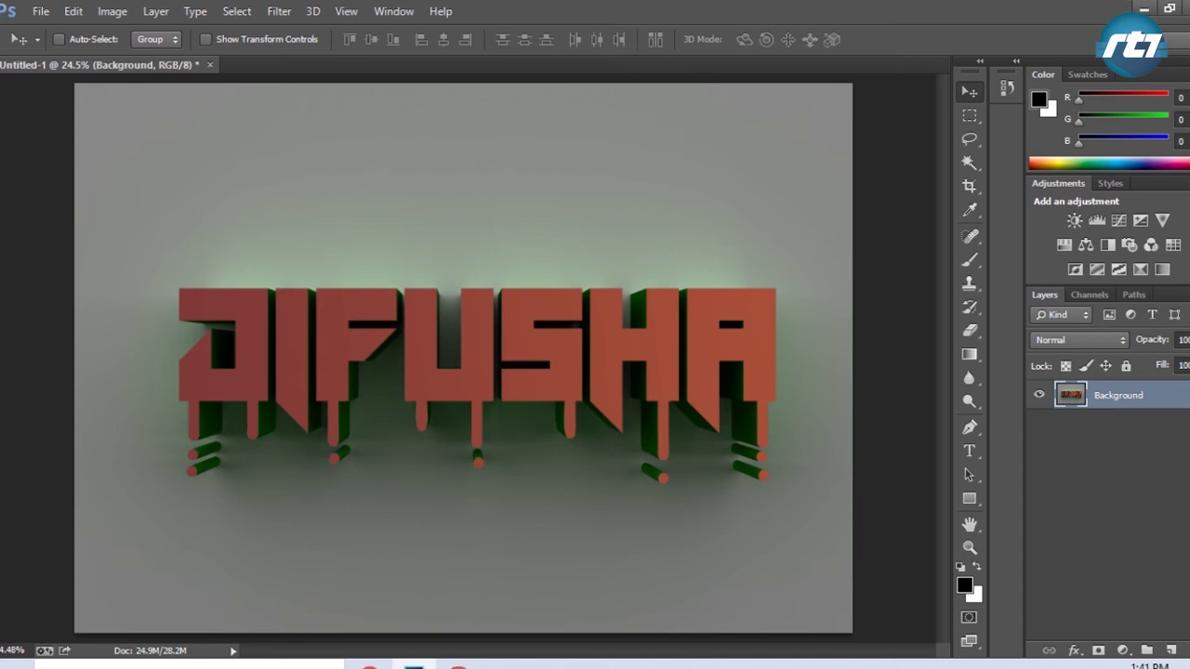
Magic-wand select the D's front face and drips, zooming in on the first letters
click(966, 165)
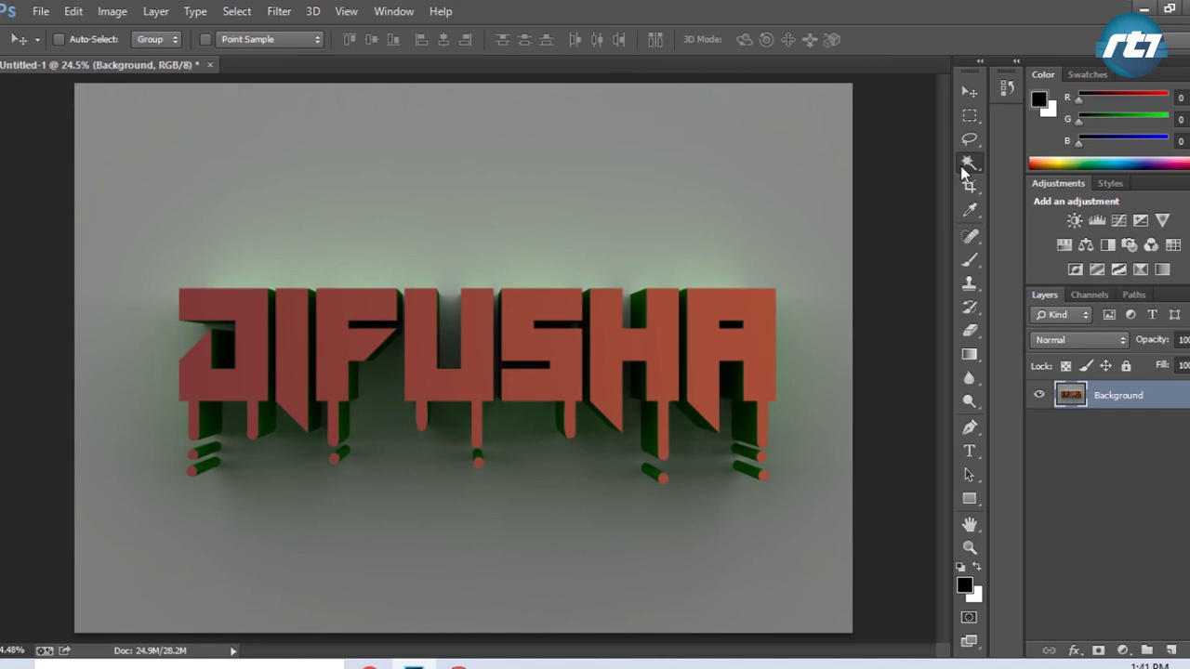
click(252, 378)
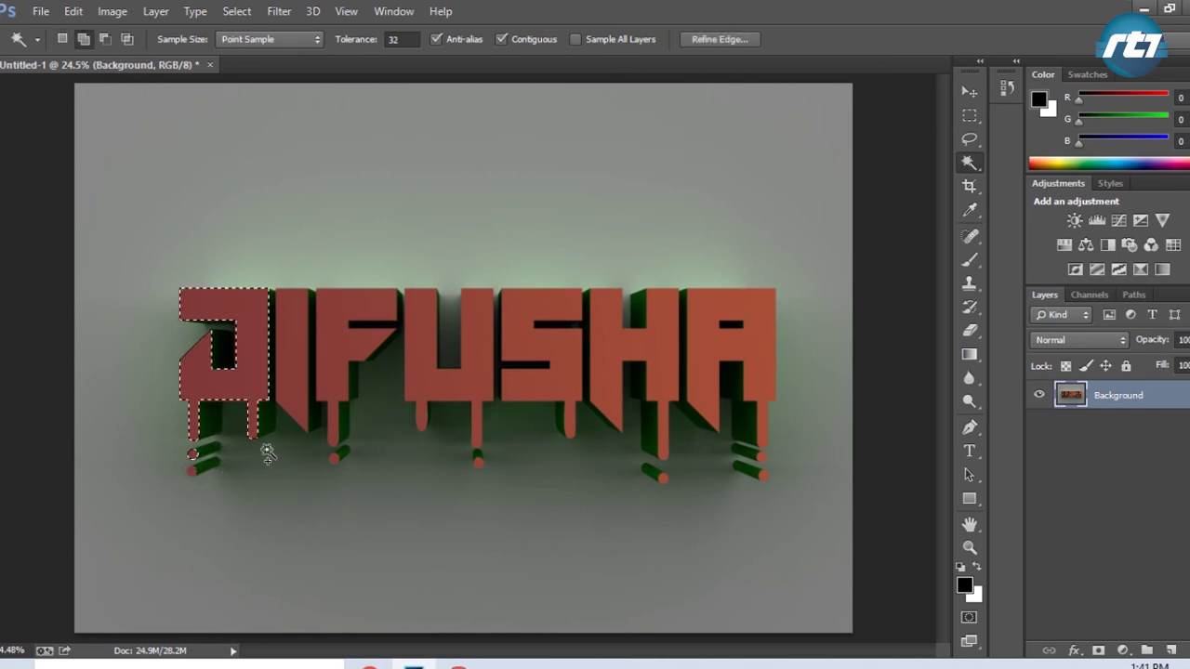
key(z)
click(218, 484)
drag(218, 484, 245, 502)
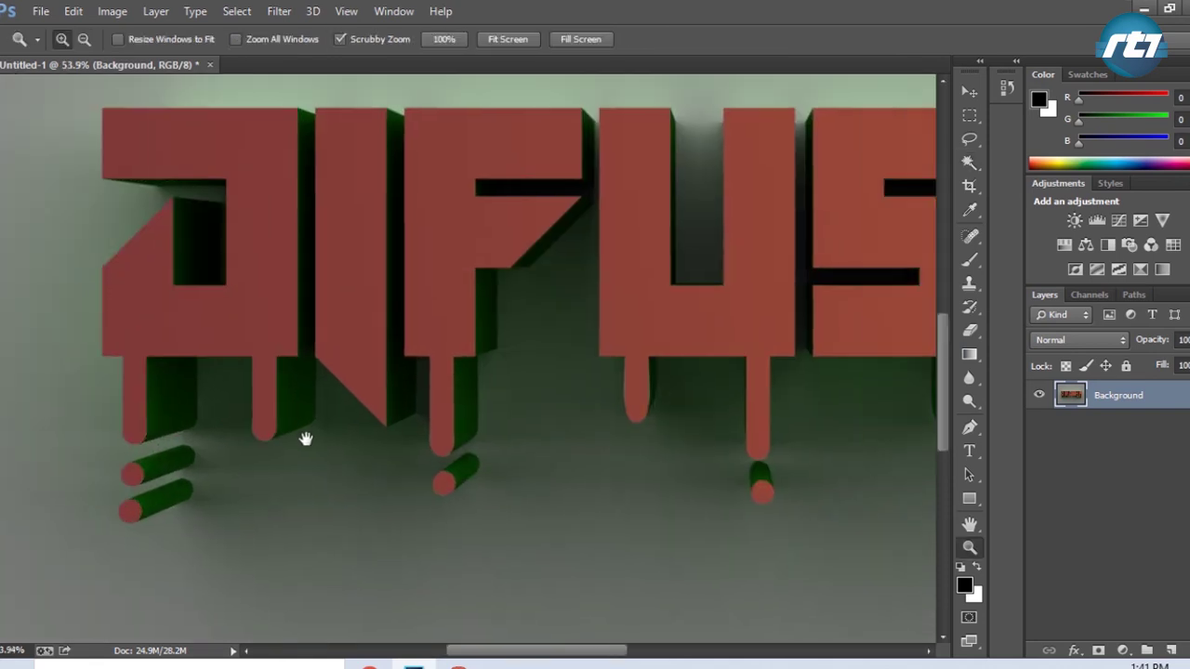
drag(306, 438, 219, 455)
Add the I, F, the F's drip ball, U and the U's drop ball to the selection
key(w)
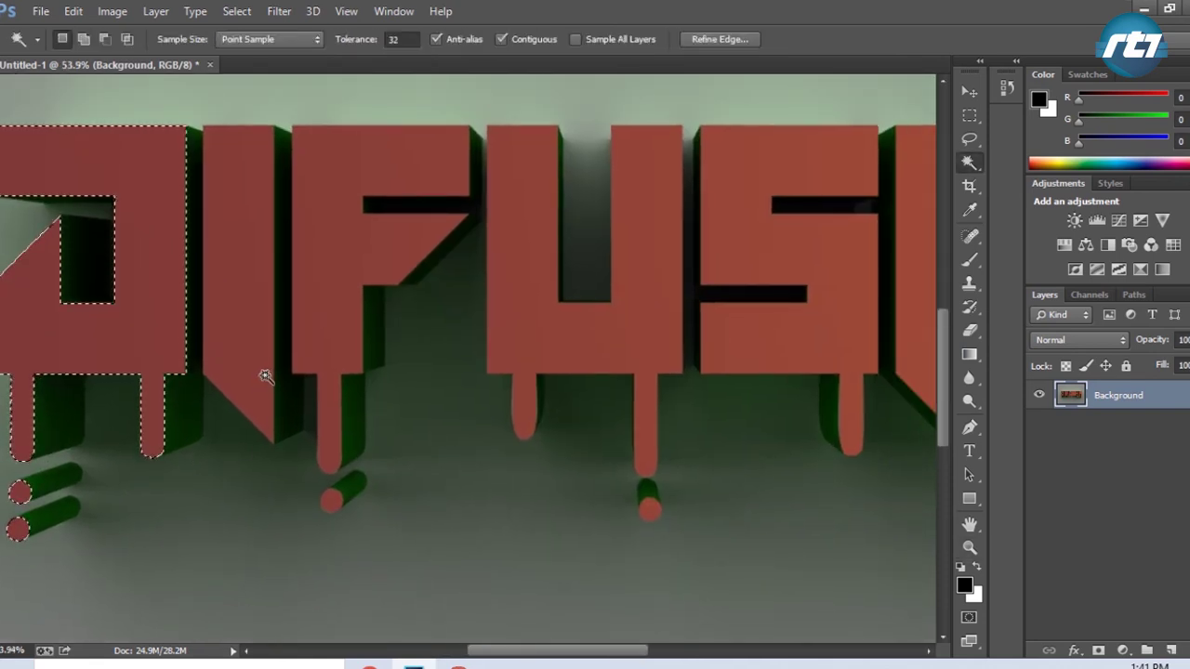
key(shift)
click(251, 359)
click(327, 353)
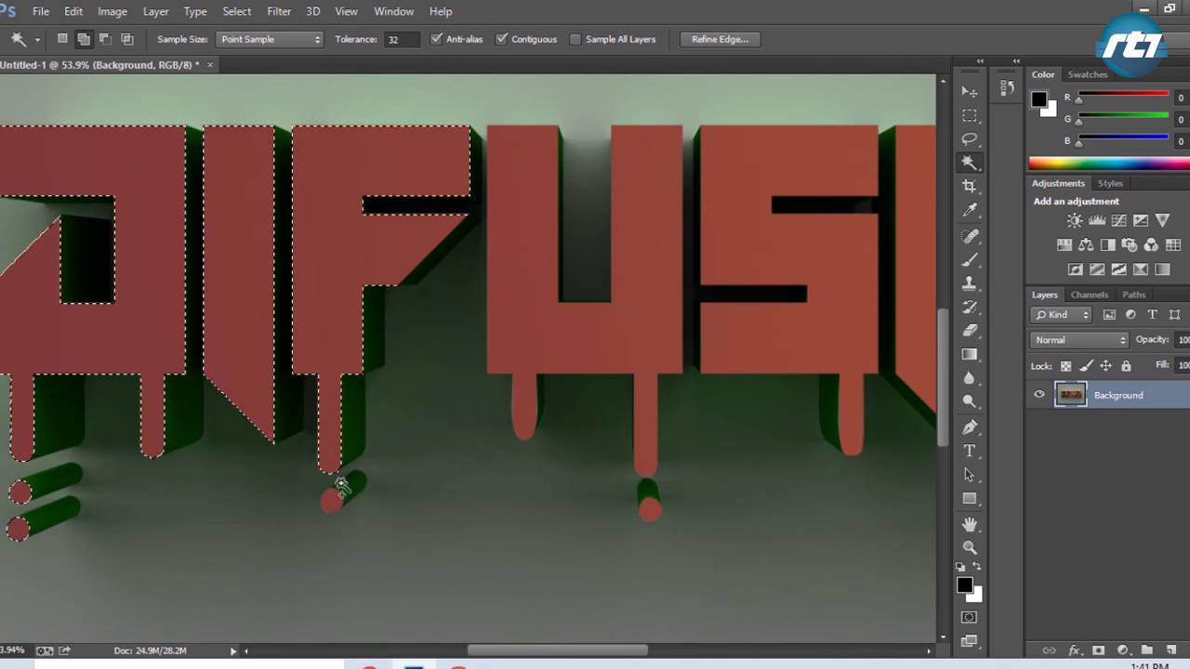
click(331, 502)
click(520, 418)
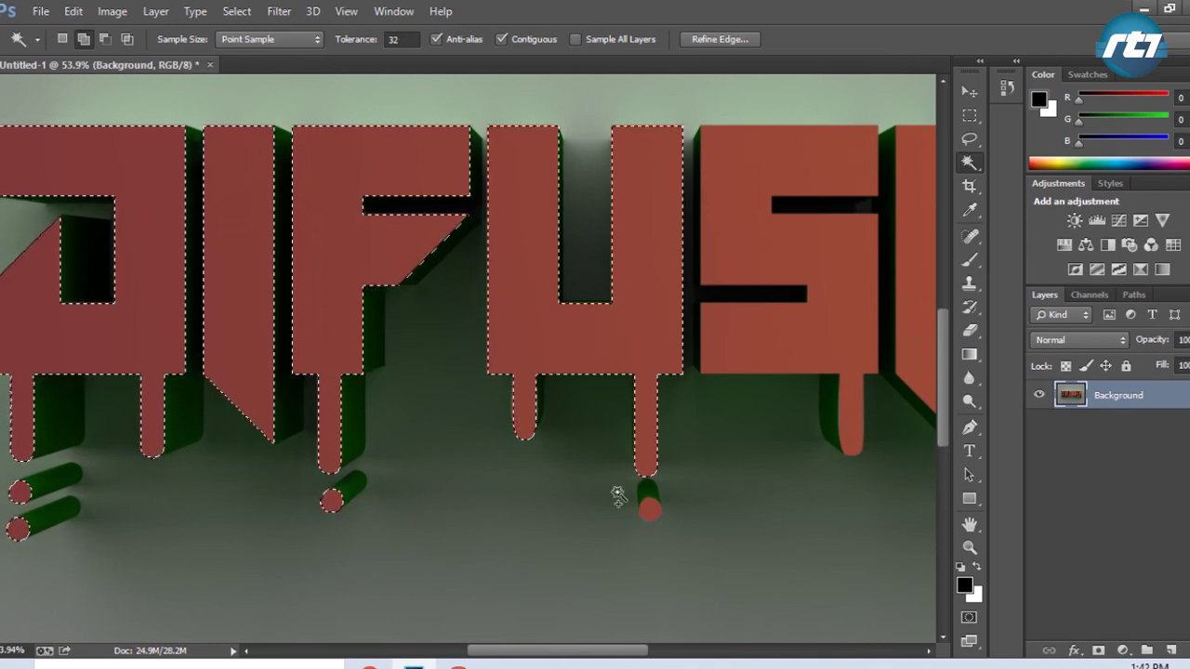
click(648, 514)
Add the S, H and A faces plus the H's and A's drop balls to the selection
key(ctrl+d)
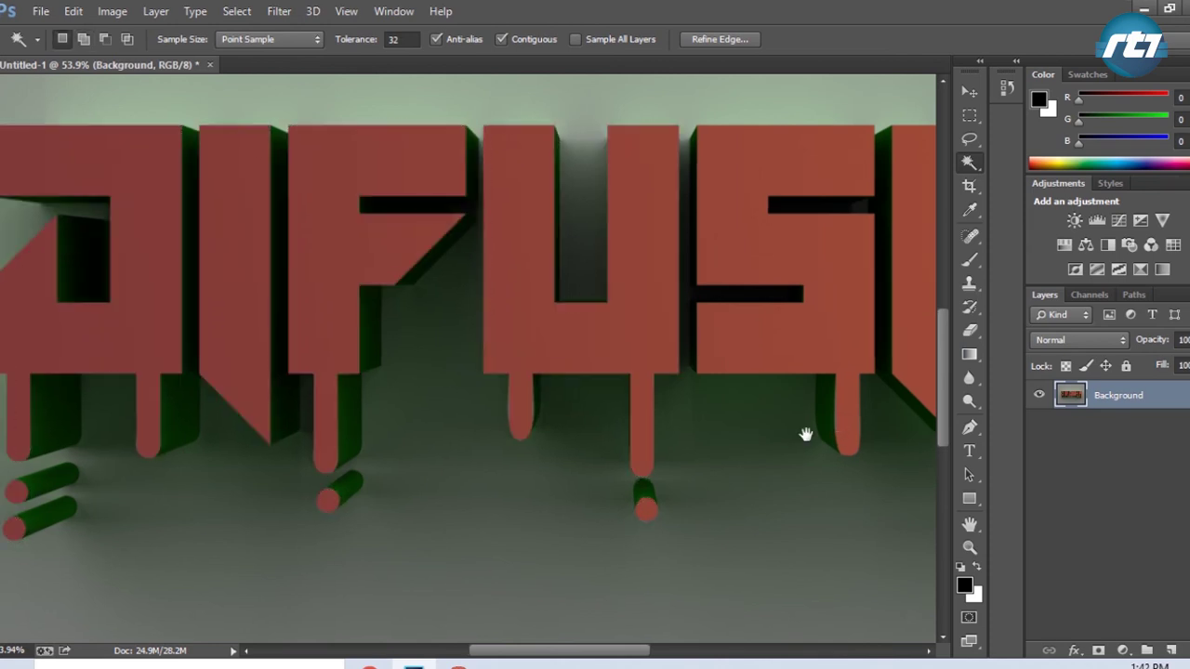
drag(805, 433, 296, 432)
key(ctrl+z)
shift+click(319, 332)
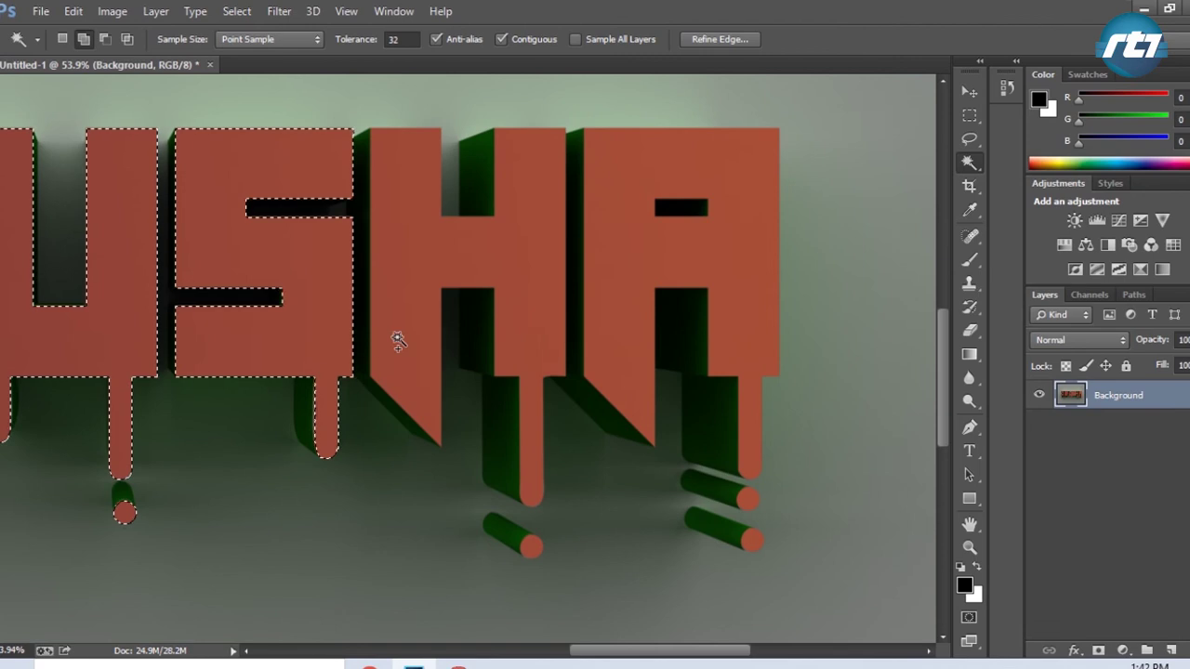
shift+click(561, 363)
shift+click(613, 390)
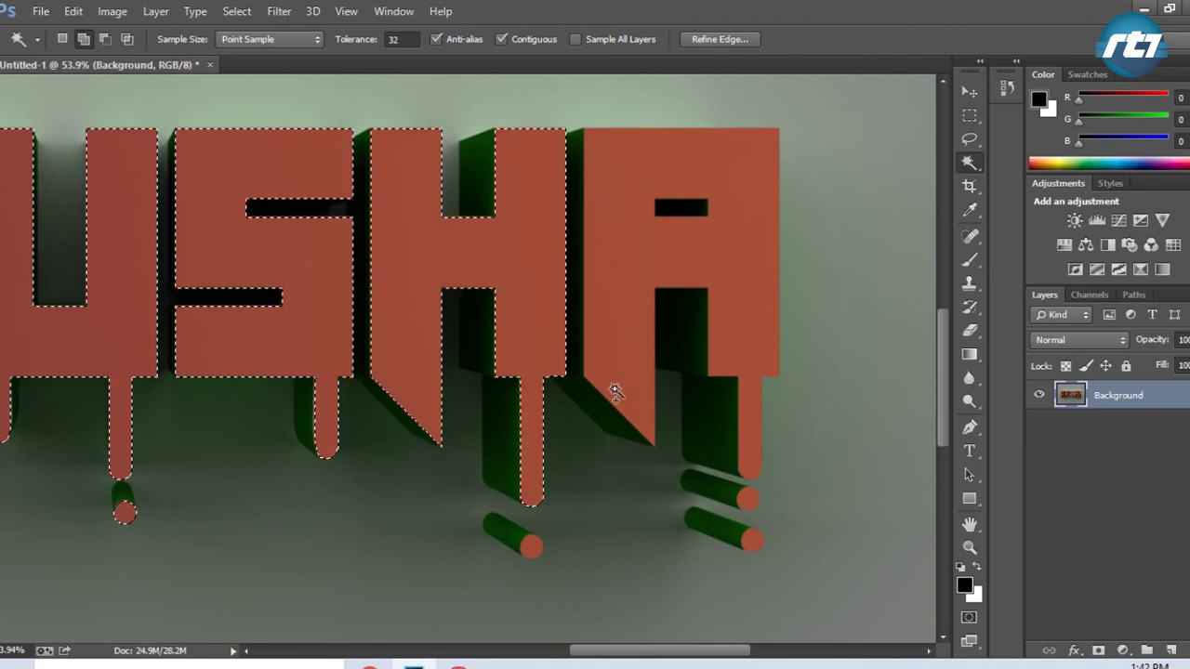
shift+click(534, 550)
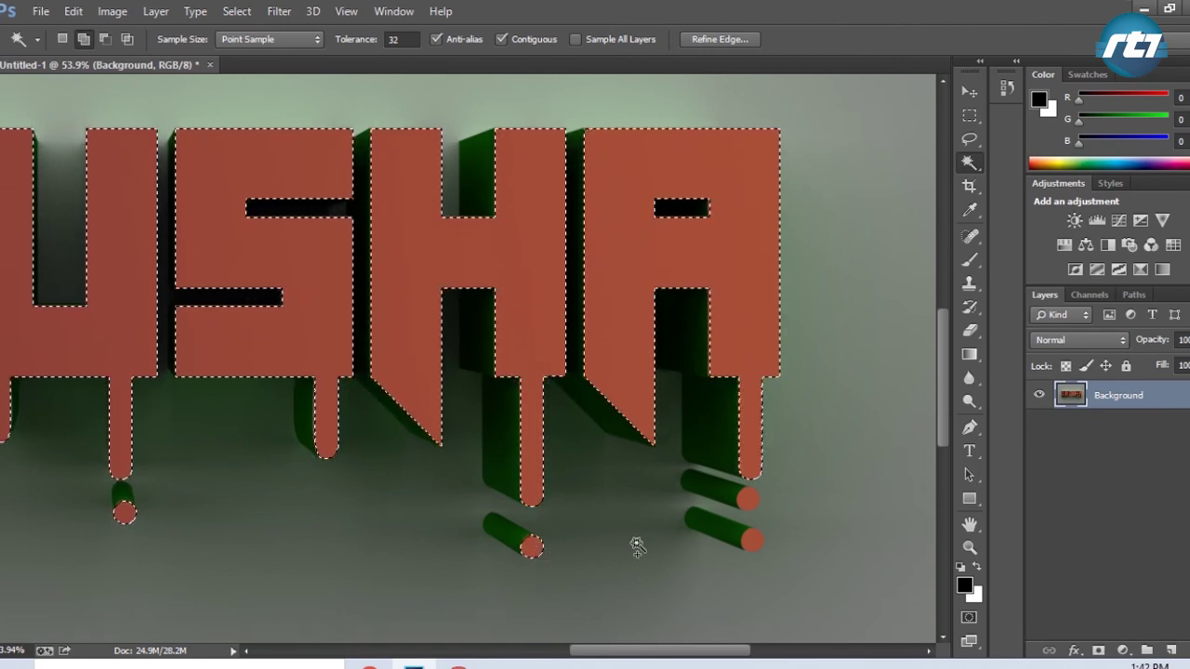
shift+click(749, 499)
shift+click(754, 541)
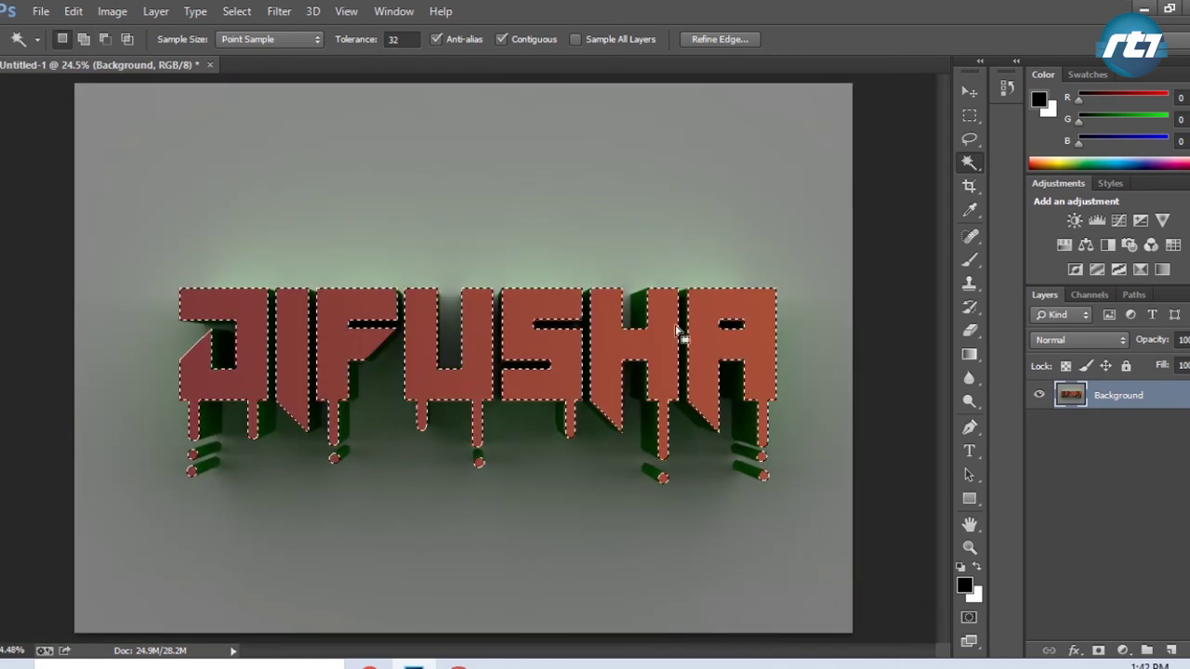
Create Layer 1 and paste the copied red letter faces into it in place
click(1171, 650)
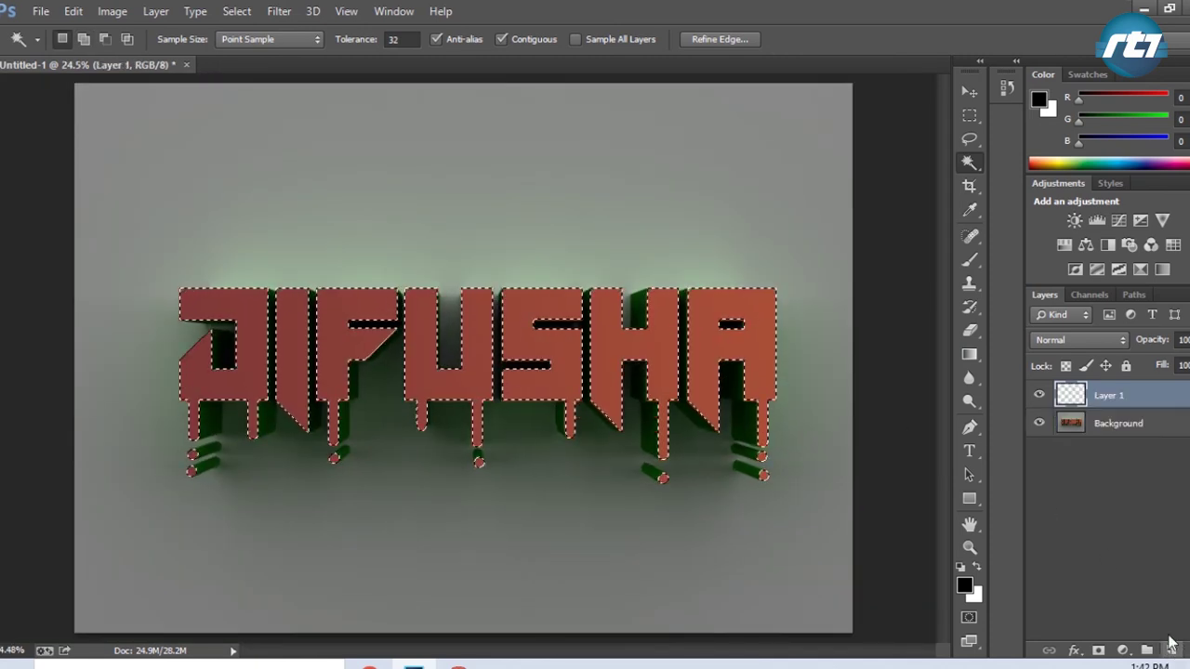
click(969, 91)
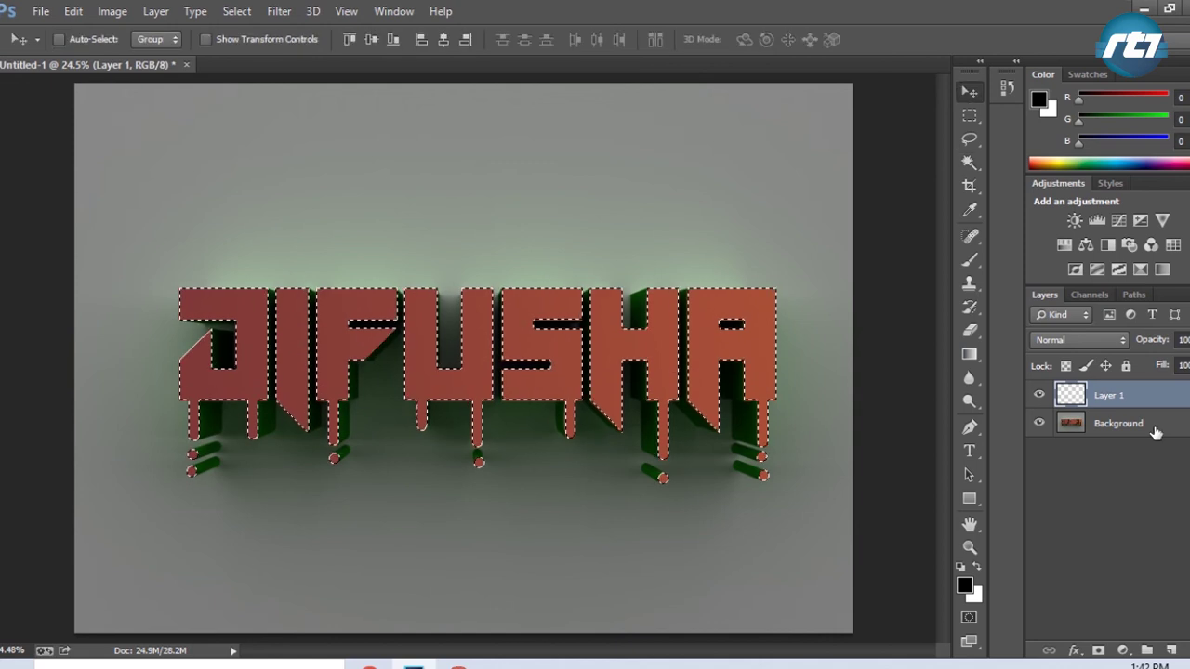
click(1120, 424)
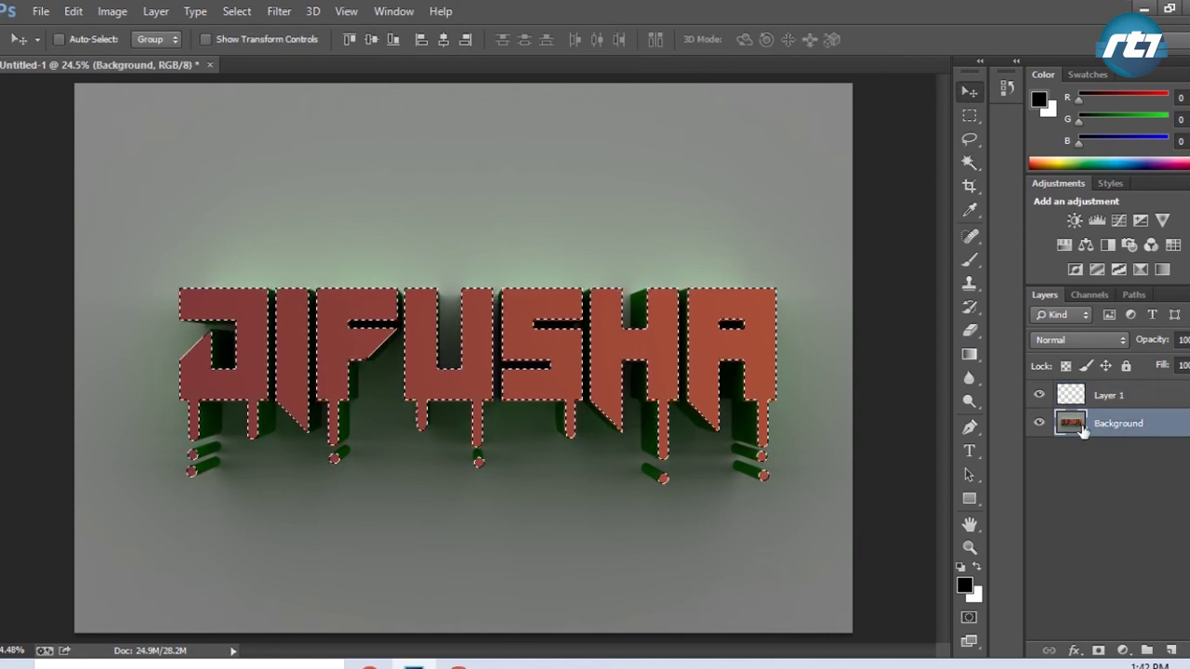
click(1118, 397)
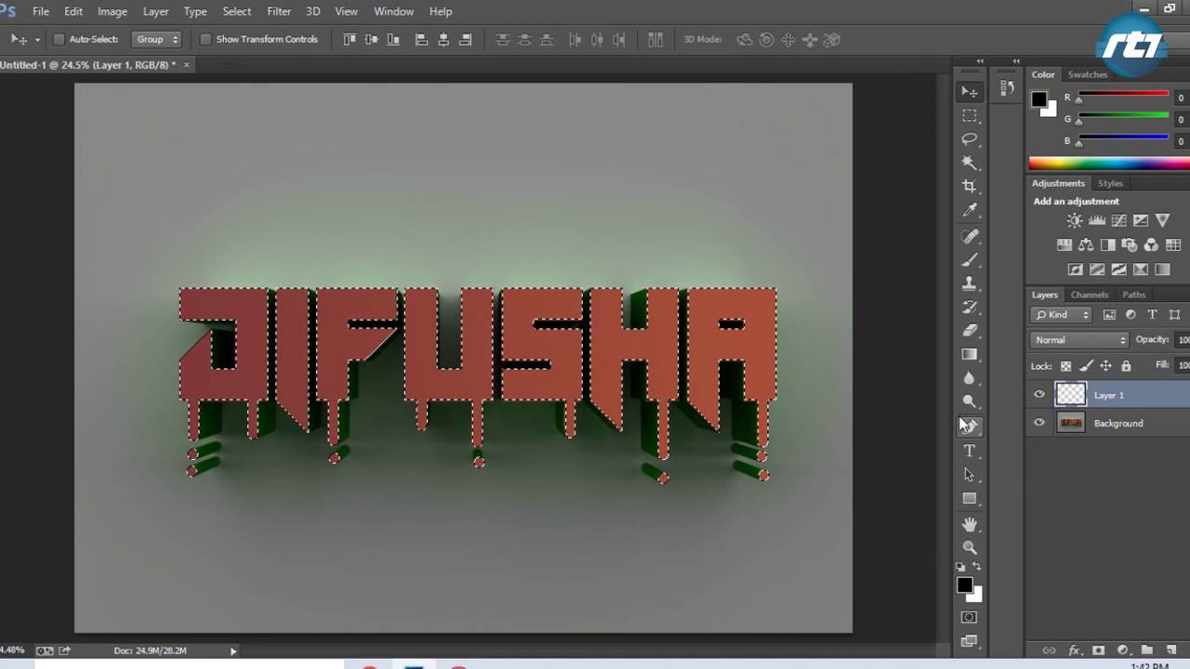
key(ctrl+d)
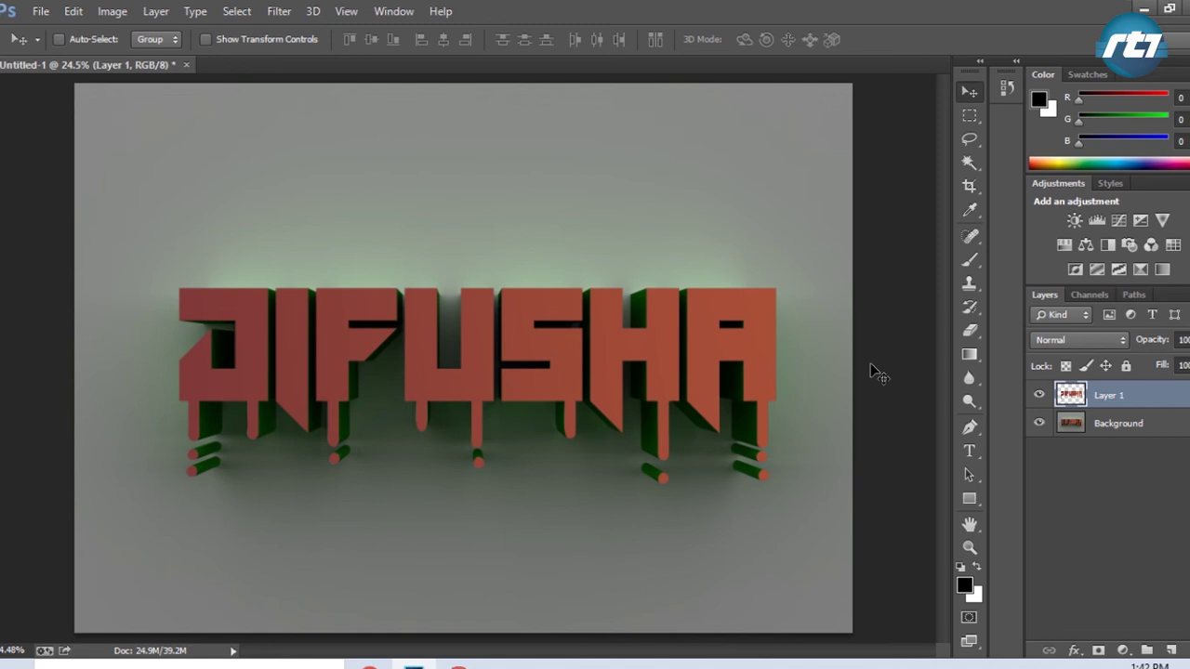
click(1097, 423)
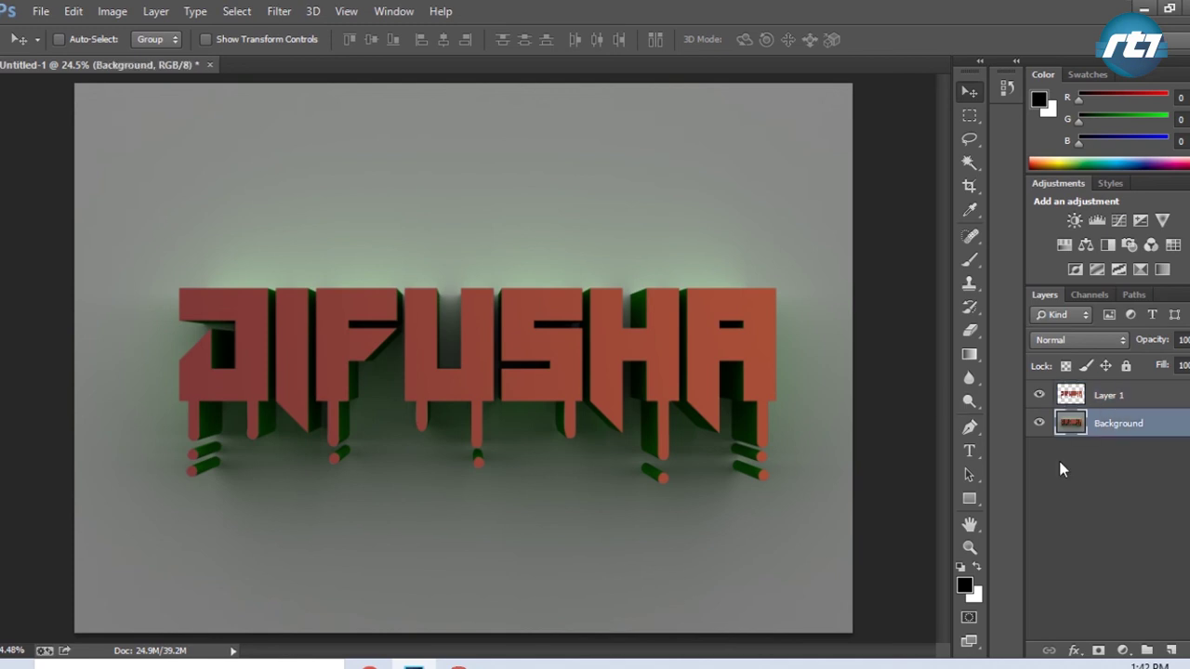
Add a Hue/Saturation adjustment to the Background at Hue +40, Saturation +70, Lightness +7
click(1124, 651)
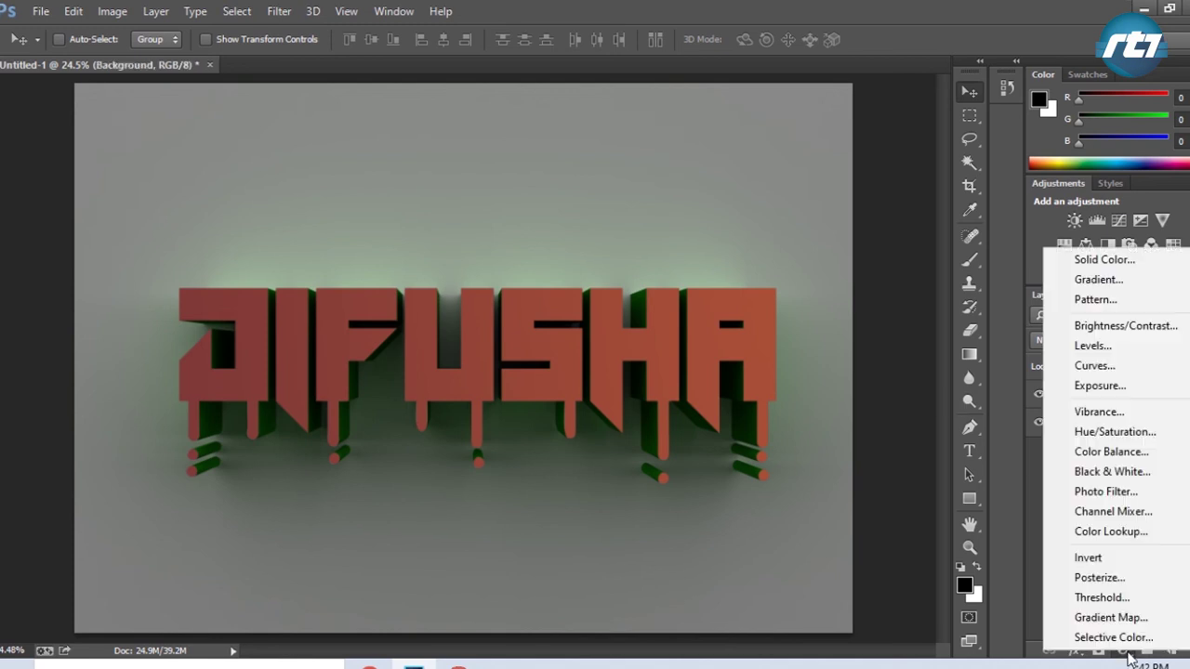
click(1138, 433)
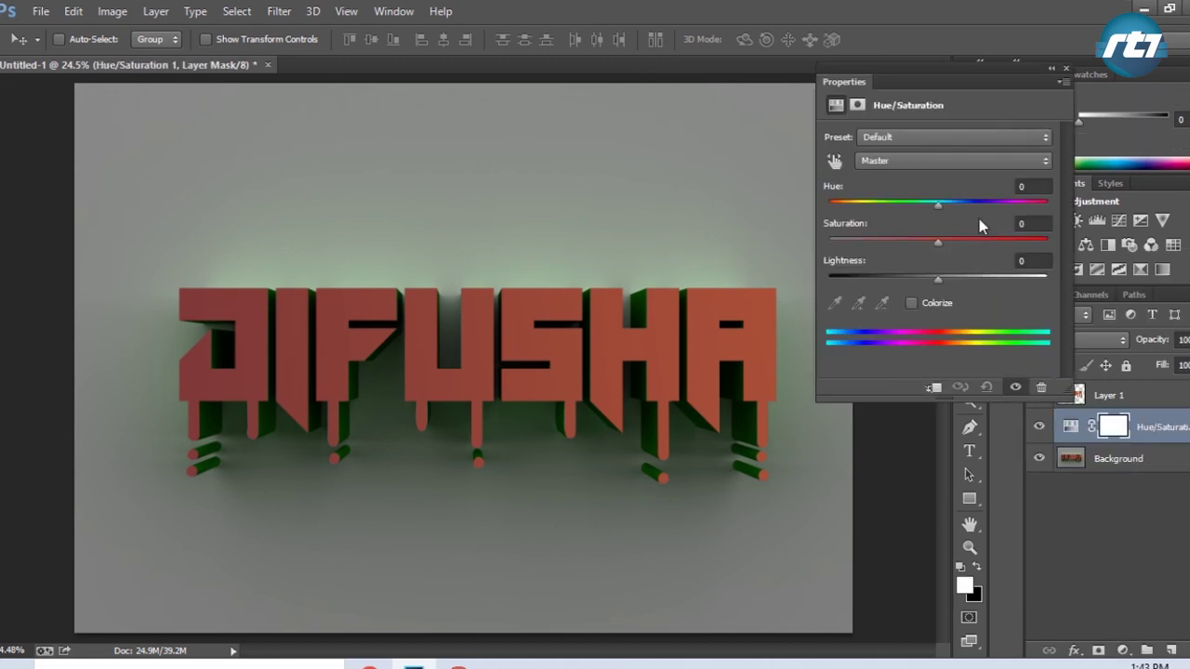
drag(936, 204, 1002, 205)
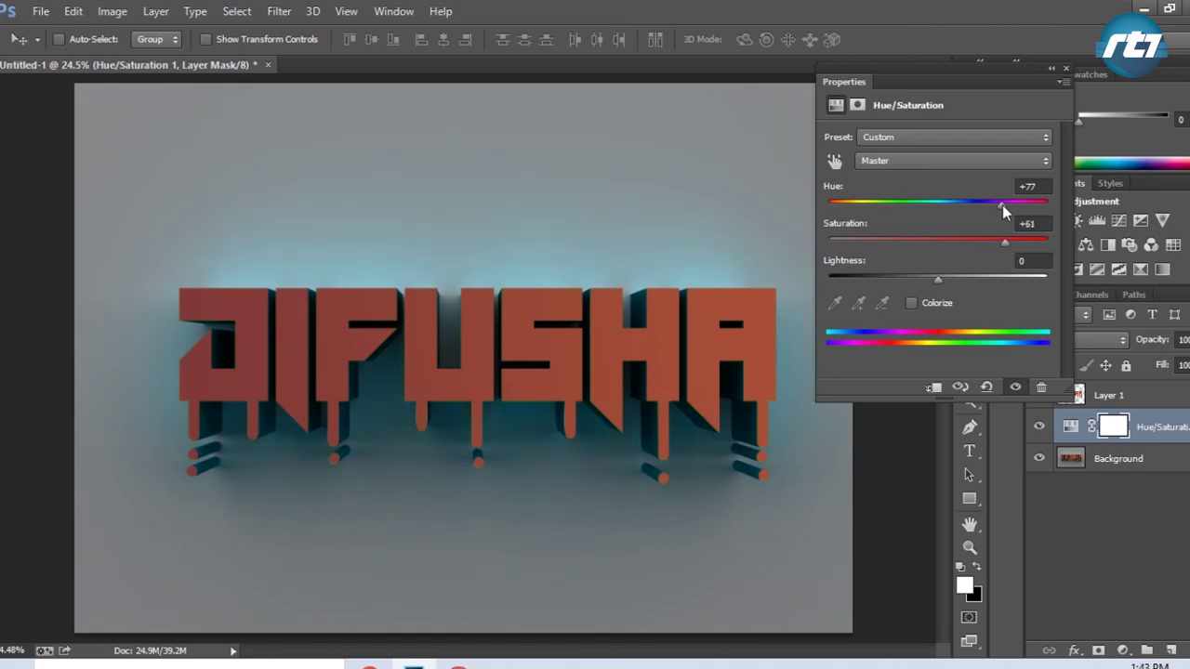
drag(1004, 210, 1037, 202)
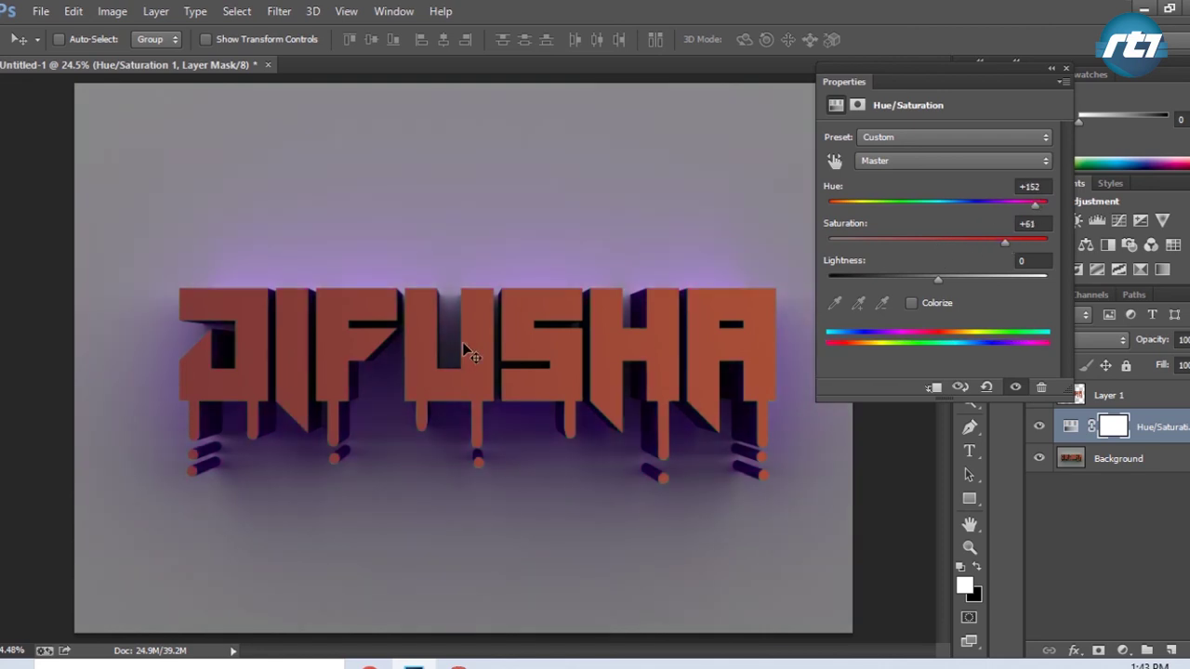
mouse_move(939, 280)
mouse_down()
mouse_move(968, 280)
mouse_move(905, 291)
mouse_move(947, 291)
mouse_up()
drag(1004, 242, 981, 207)
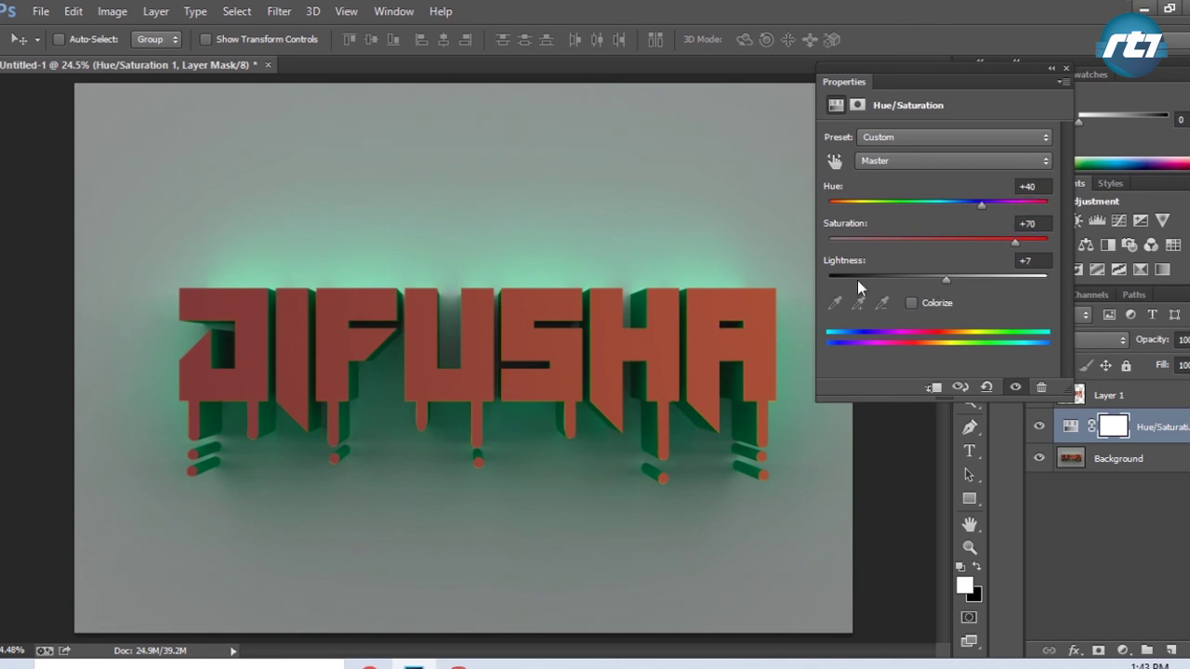
click(1065, 67)
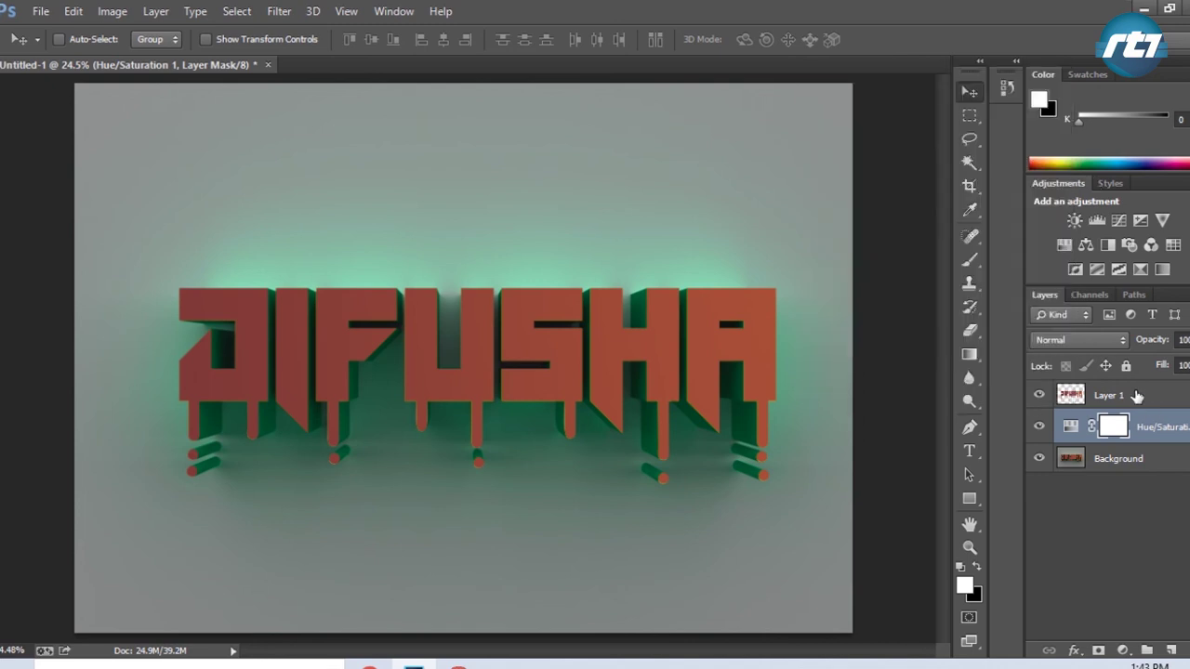
click(1136, 397)
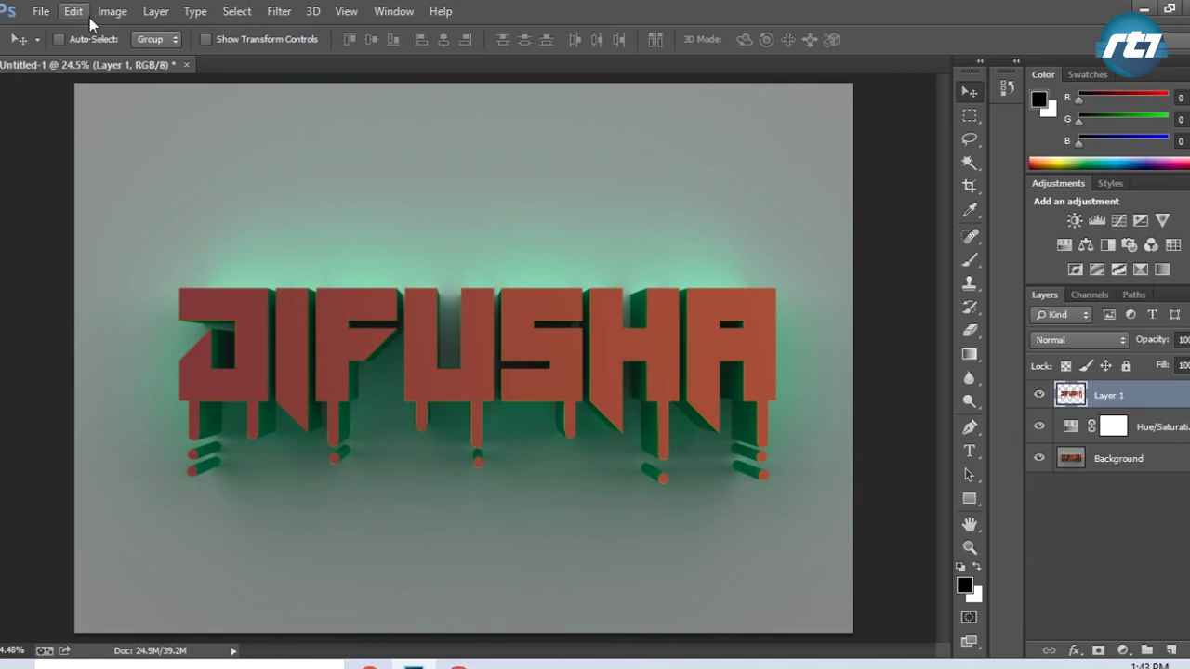
click(39, 12)
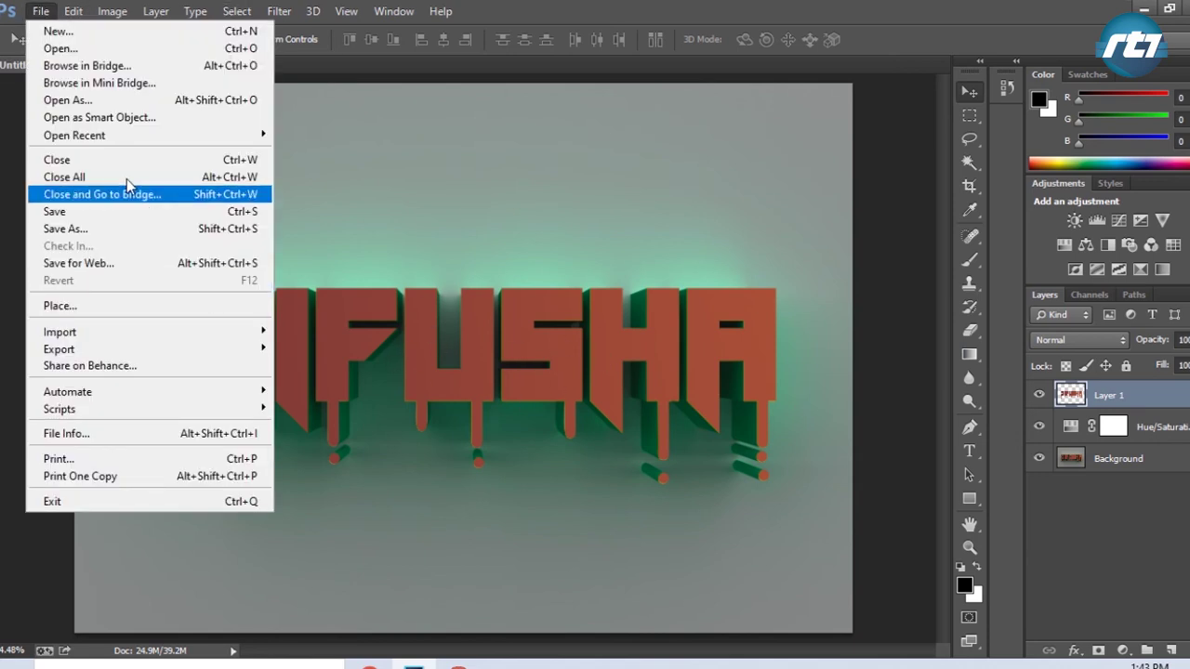
click(83, 48)
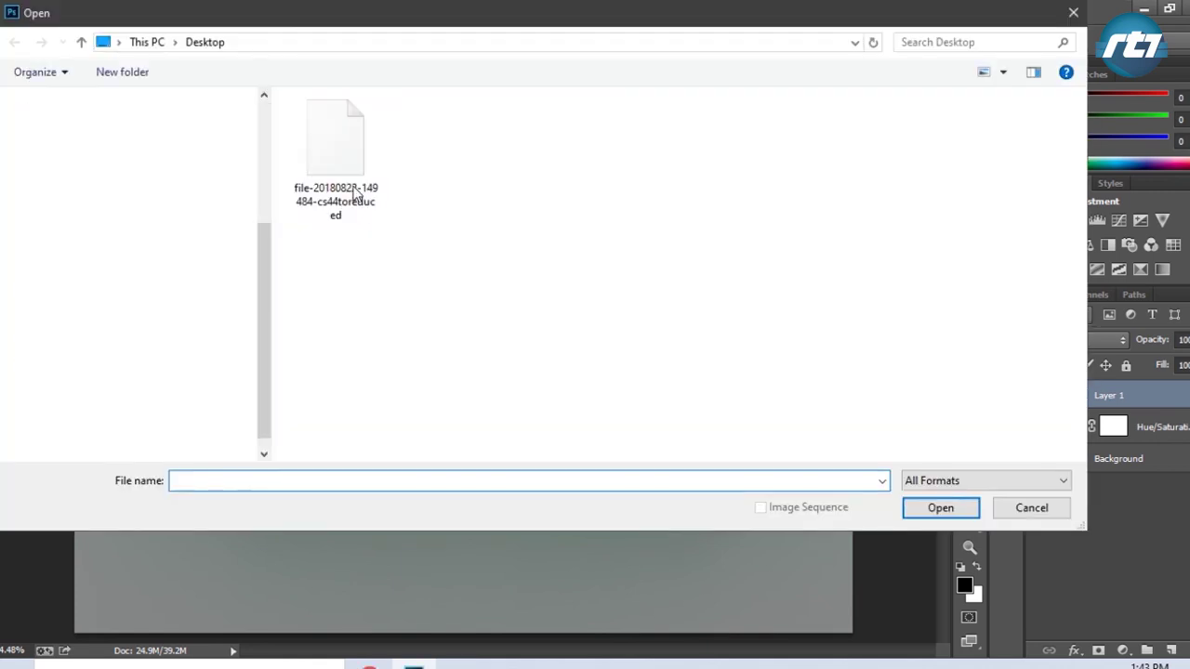
click(381, 210)
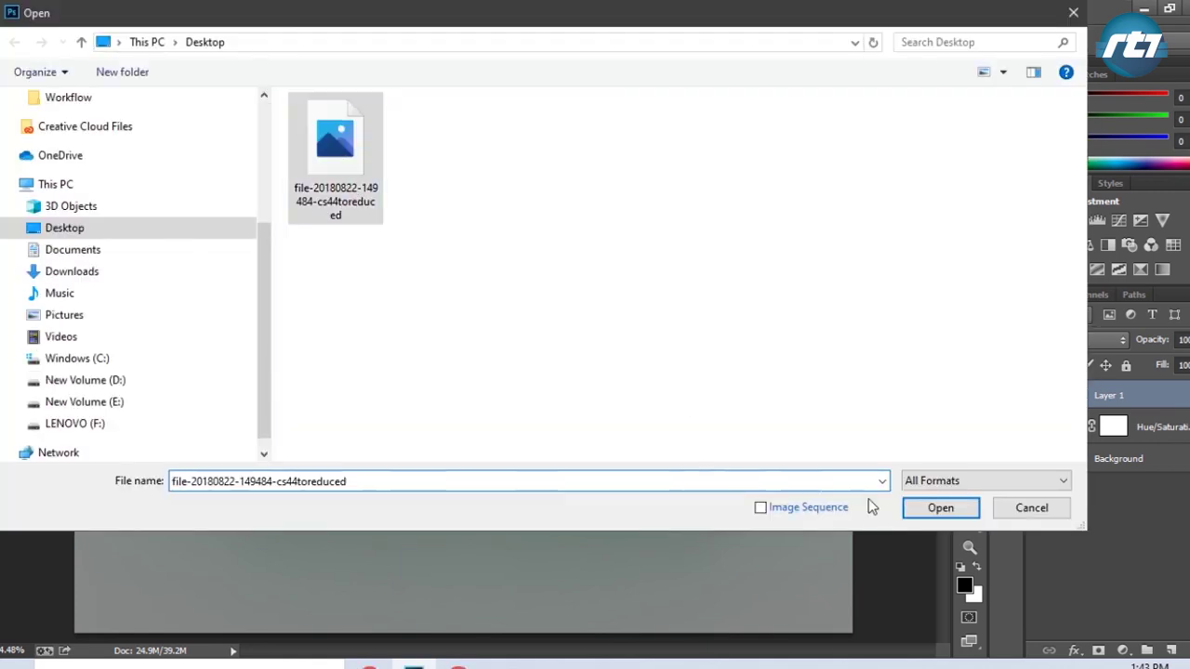
click(927, 510)
drag(339, 65, 563, 226)
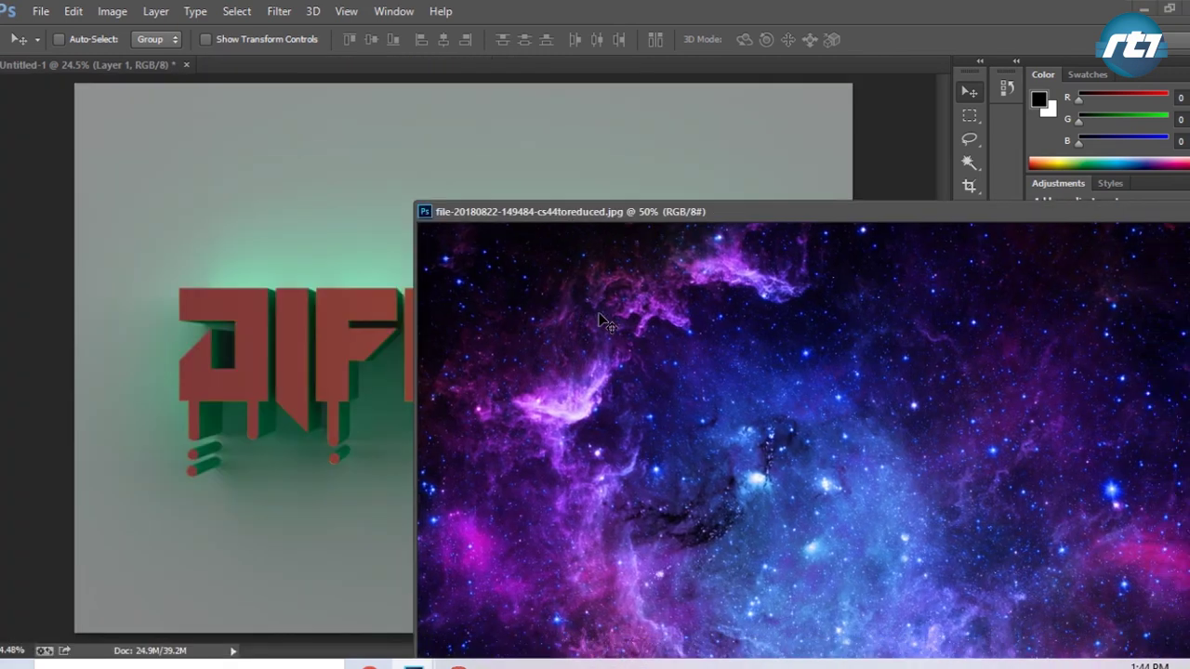
drag(608, 323, 235, 247)
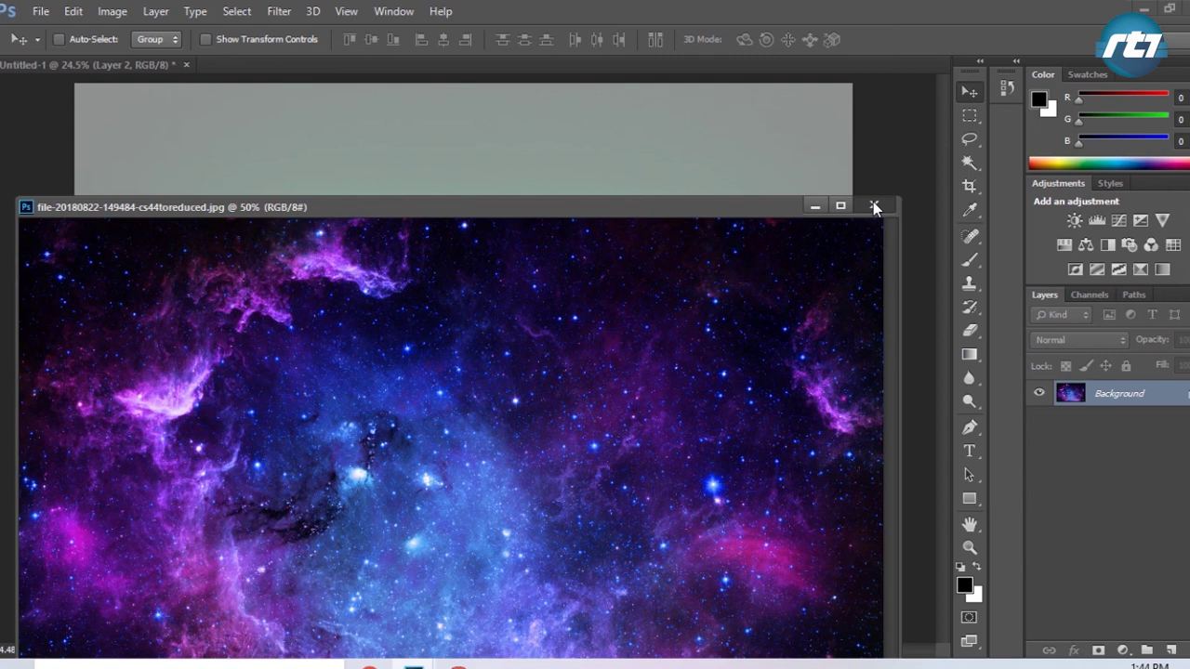
Close the galaxy file and scale Layer 2 to about 177.7% to cover most of the canvas
click(875, 204)
drag(428, 279, 358, 260)
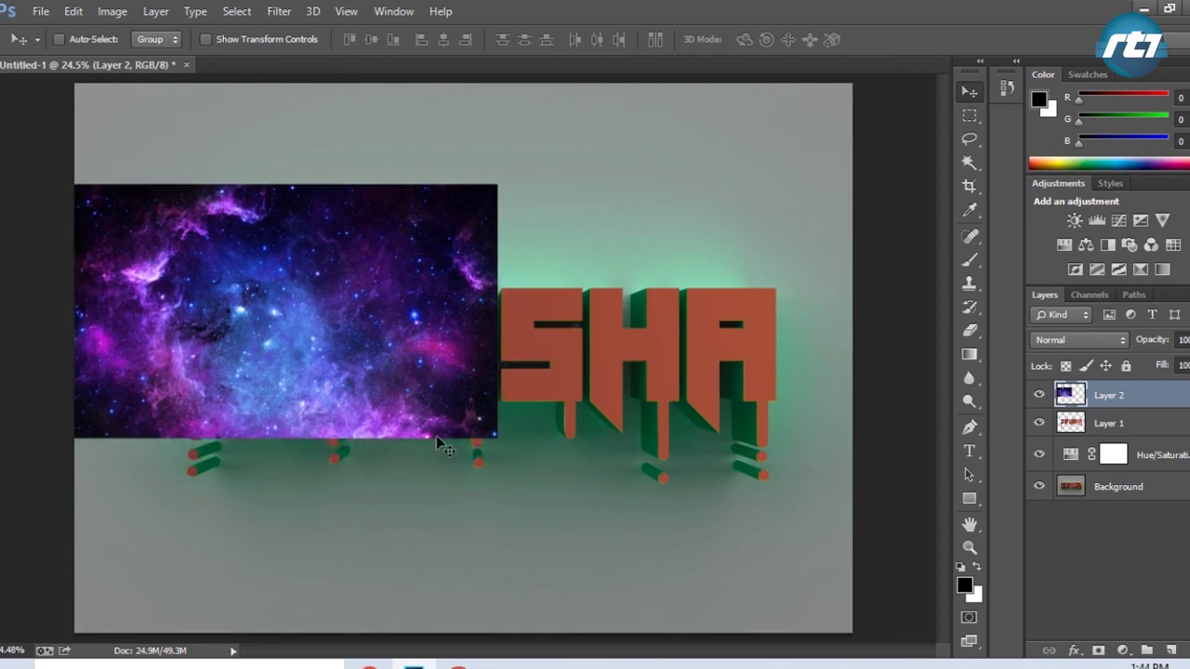
key(ctrl+t)
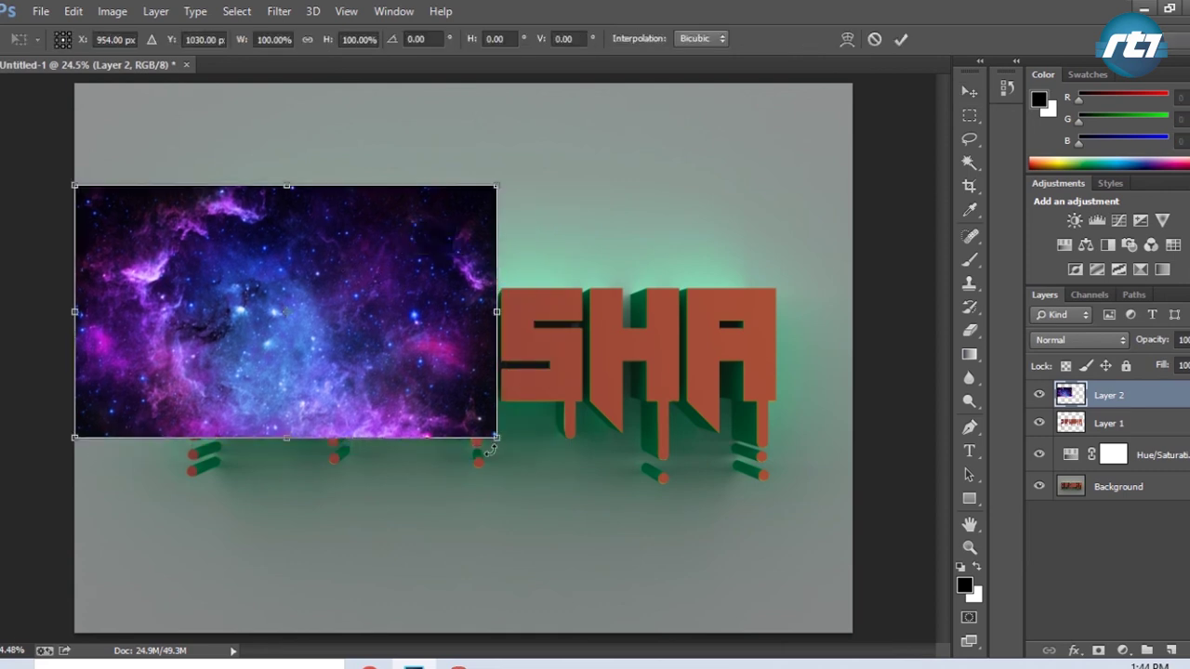
drag(496, 437, 839, 606)
drag(769, 563, 776, 541)
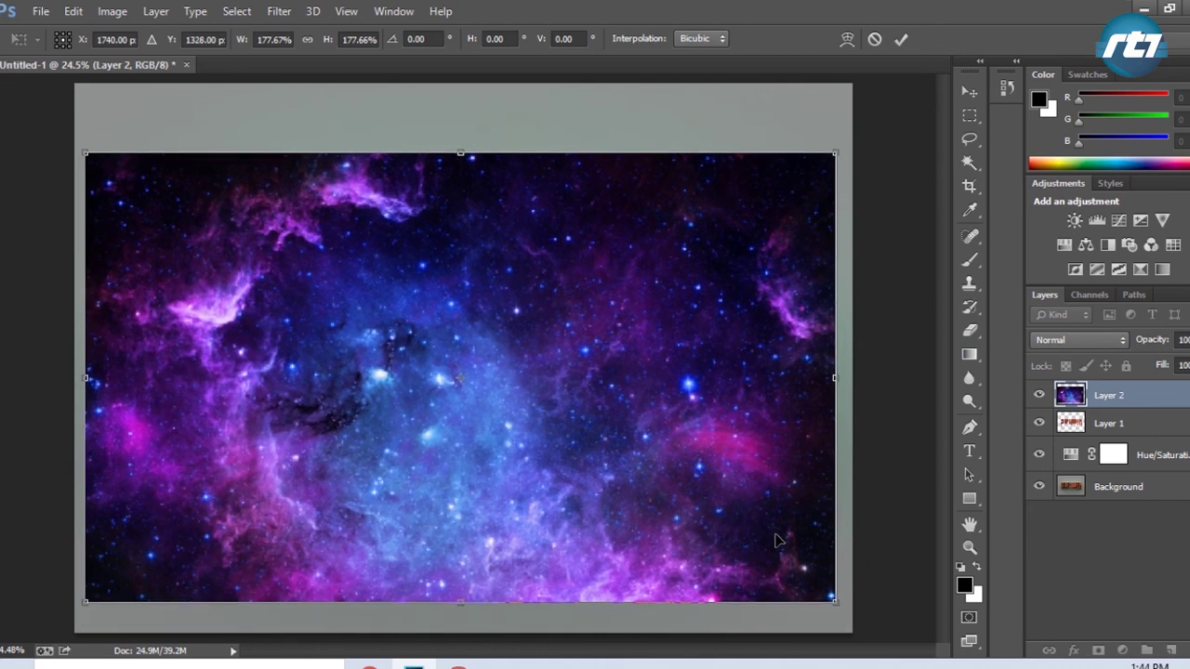
key(Return)
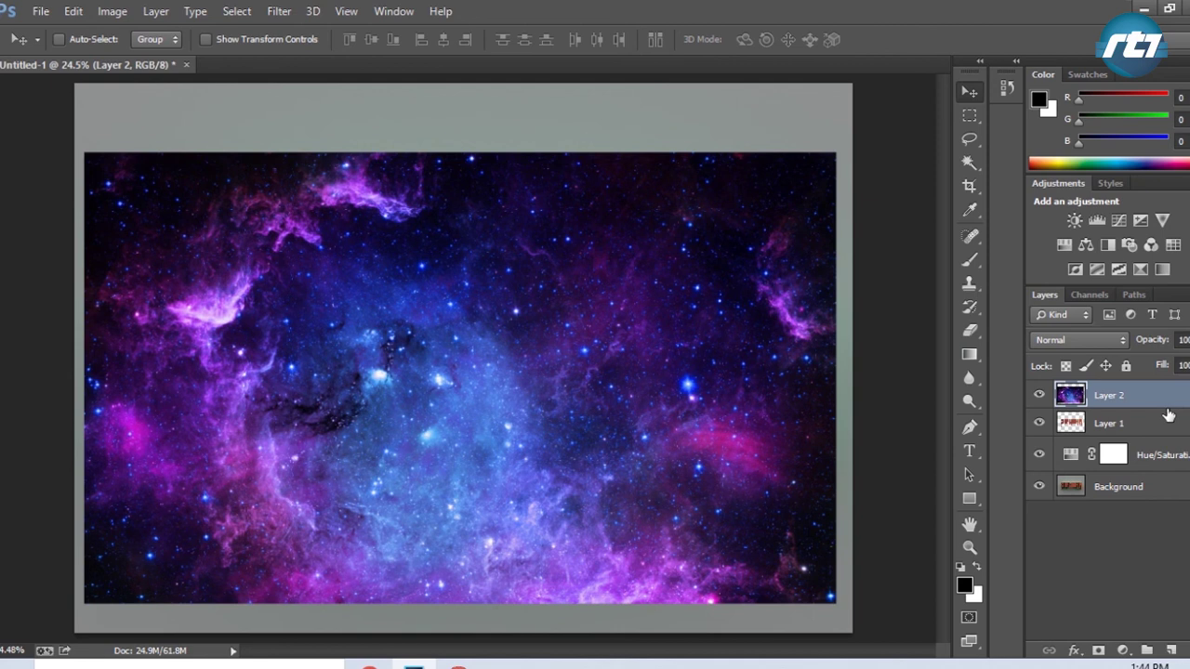
Clip Layer 2's galaxy to Layer 1 and shift it to fill the DIFUSHA letters
alt+click(1168, 401)
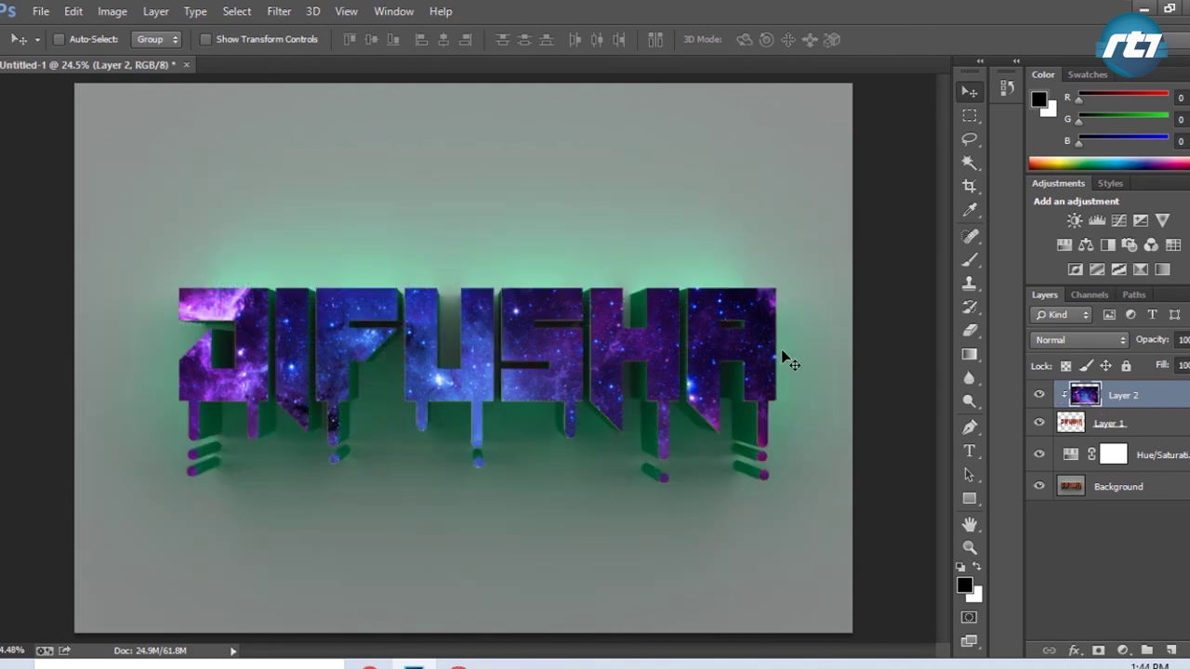
mouse_move(793, 345)
mouse_down()
mouse_move(795, 314)
mouse_move(797, 361)
mouse_up()
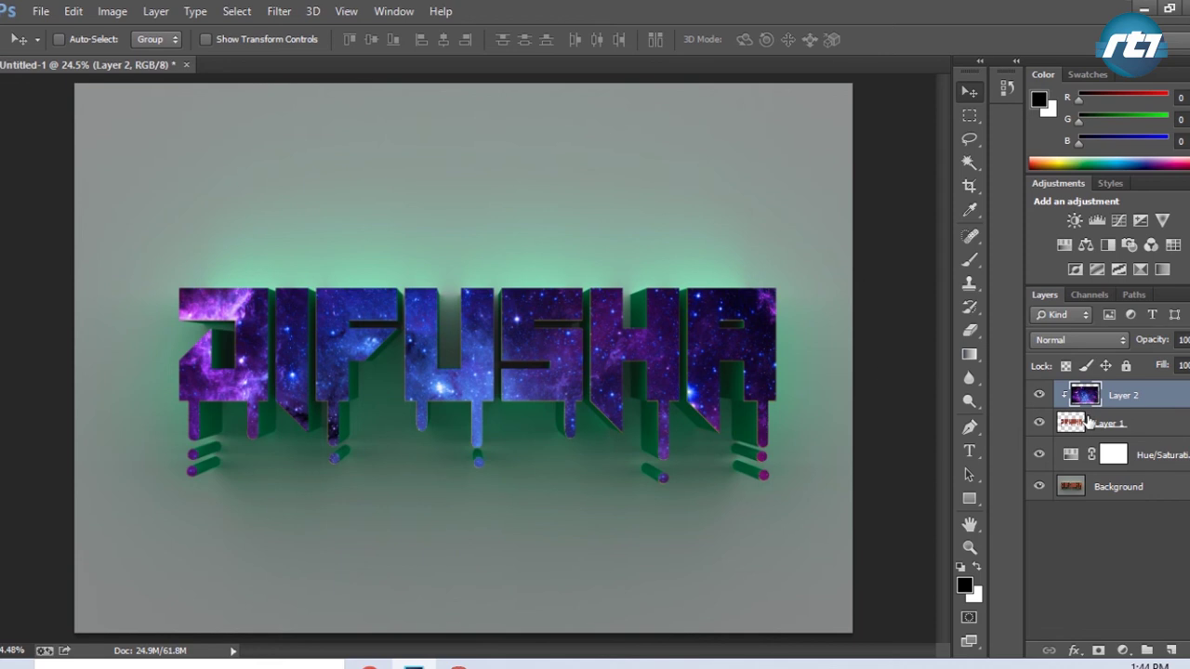
Apply Levels to the galaxy with midtone gamma about 1.09, then zoom in on DIFUSHA
key(ctrl+l)
drag(565, 316, 601, 317)
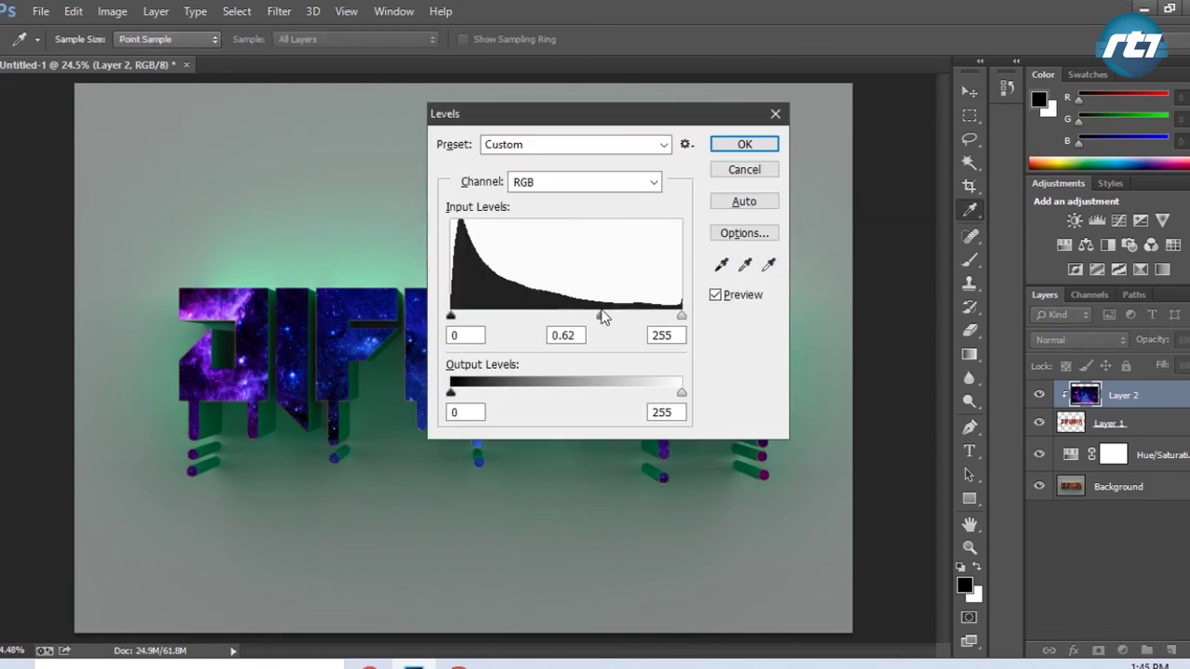
drag(586, 116, 908, 102)
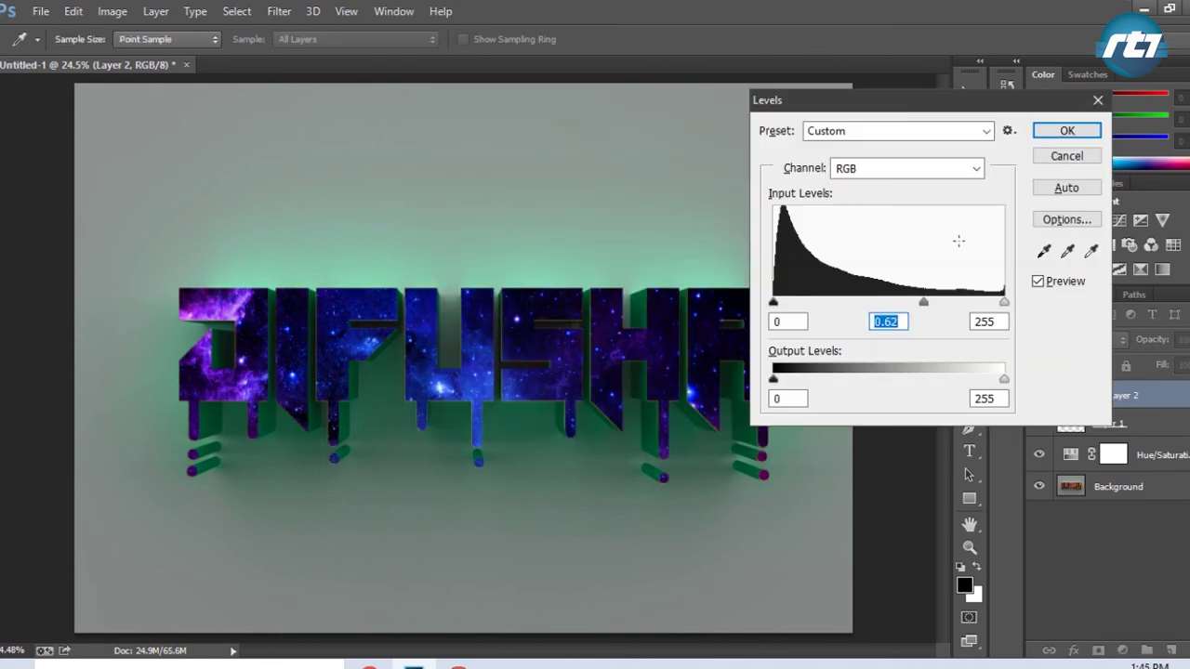
drag(924, 303, 911, 311)
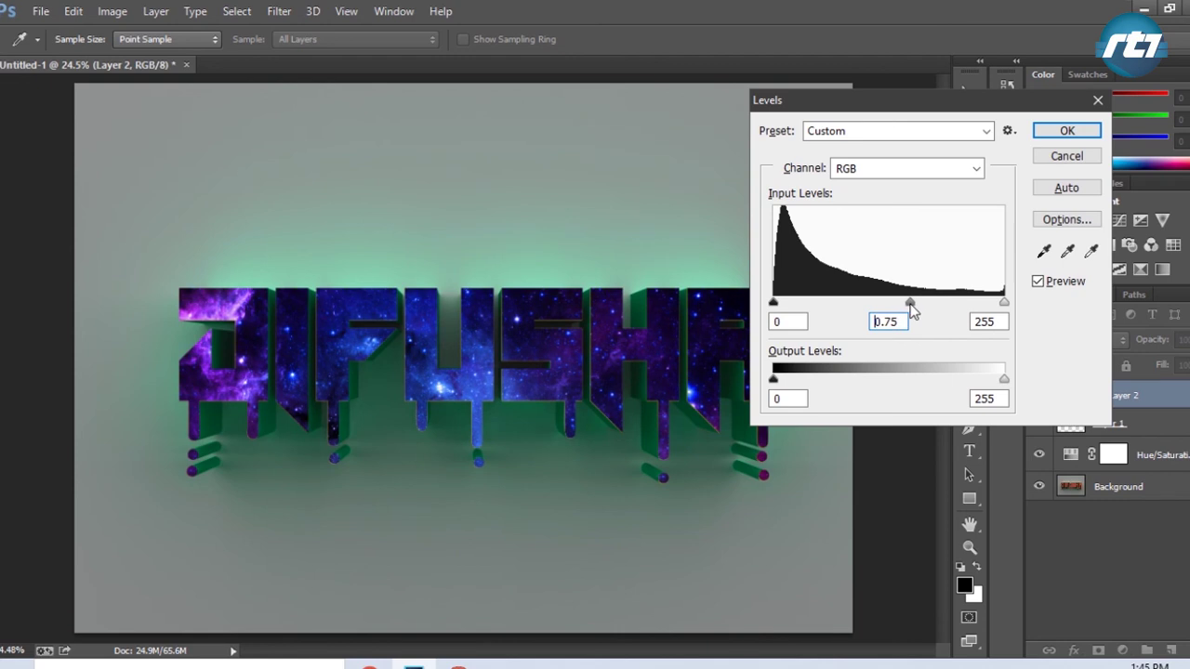
drag(897, 100, 1031, 95)
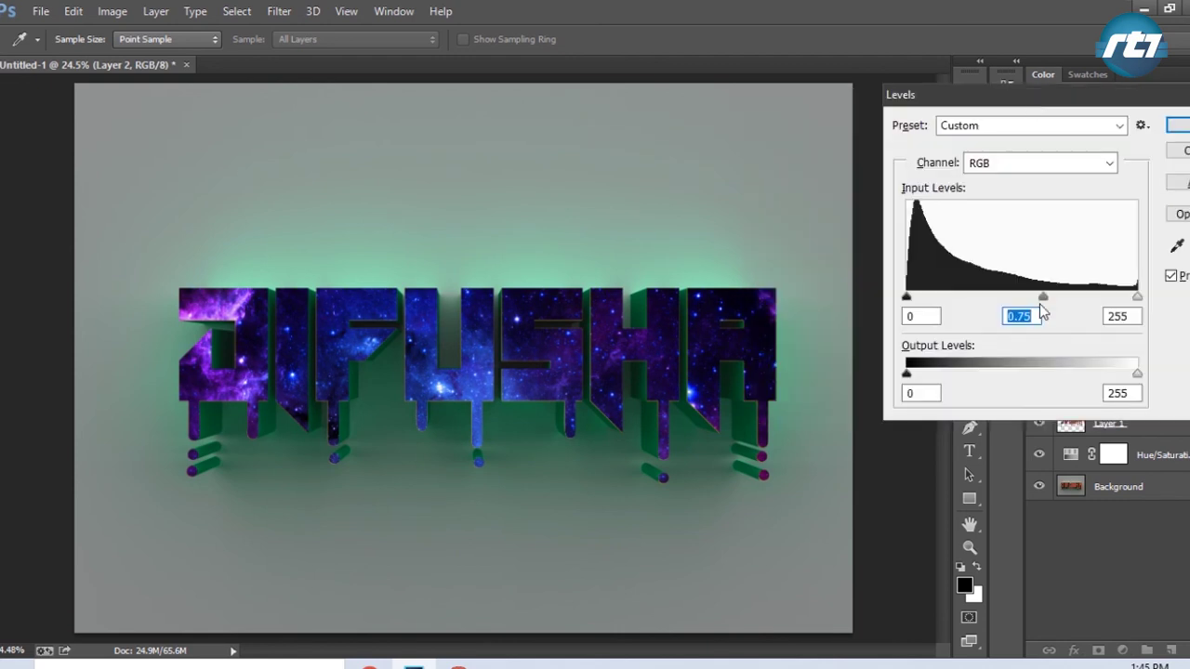
drag(1043, 297, 1016, 301)
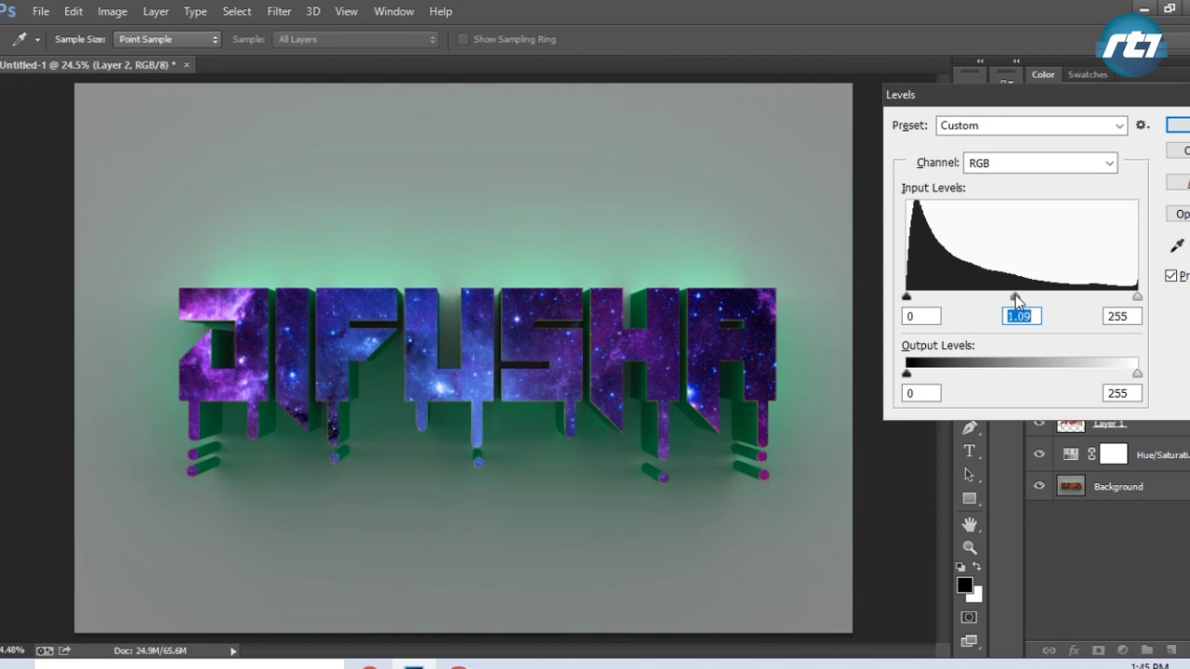
key(Return)
key(z)
drag(332, 321, 365, 362)
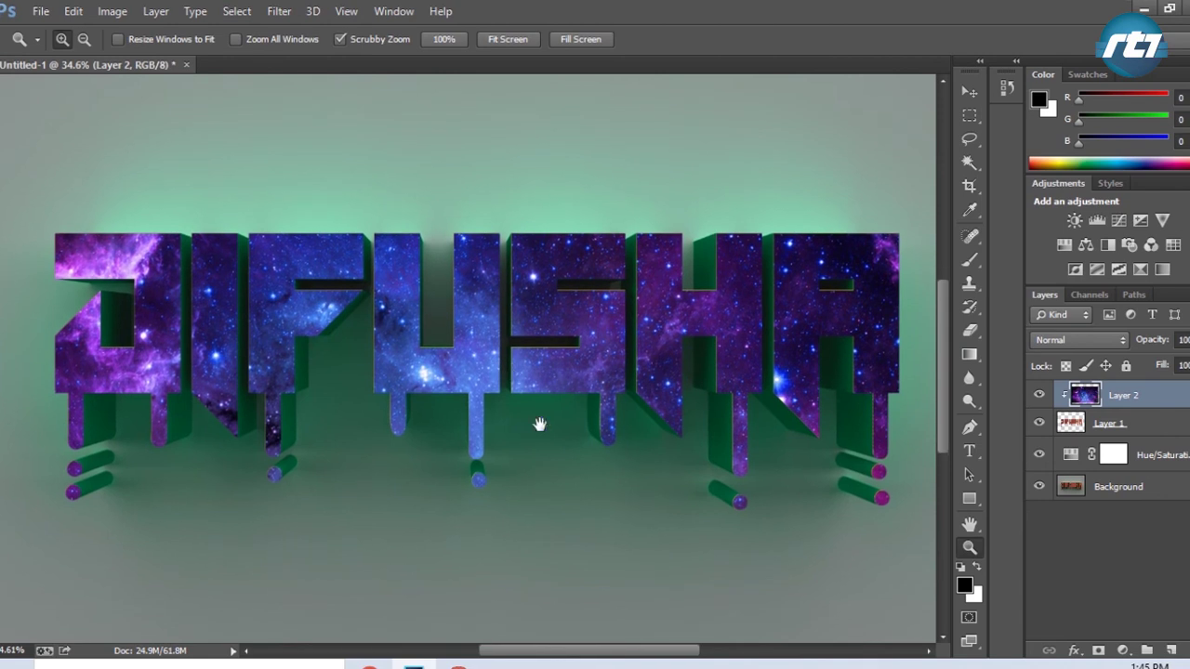